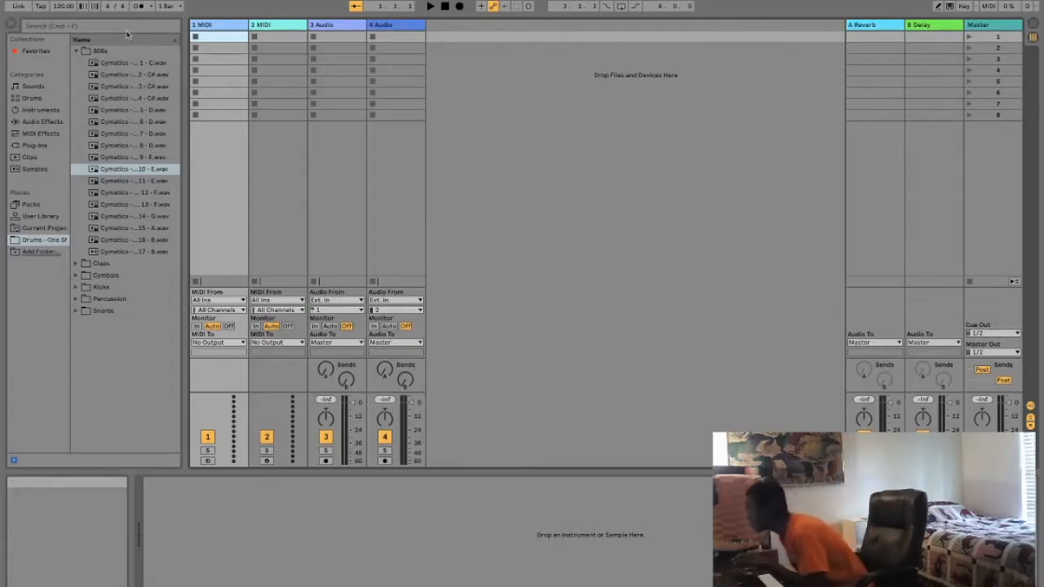
Load an empty Drum Rack from the instruments onto the first MIDI track
left_click(76, 50)
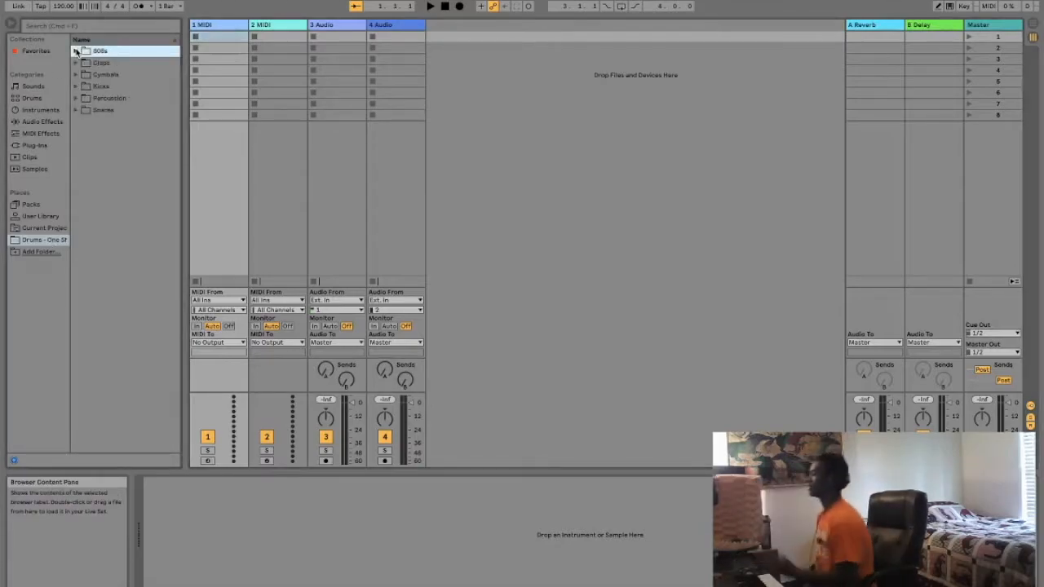
left_click(39, 109)
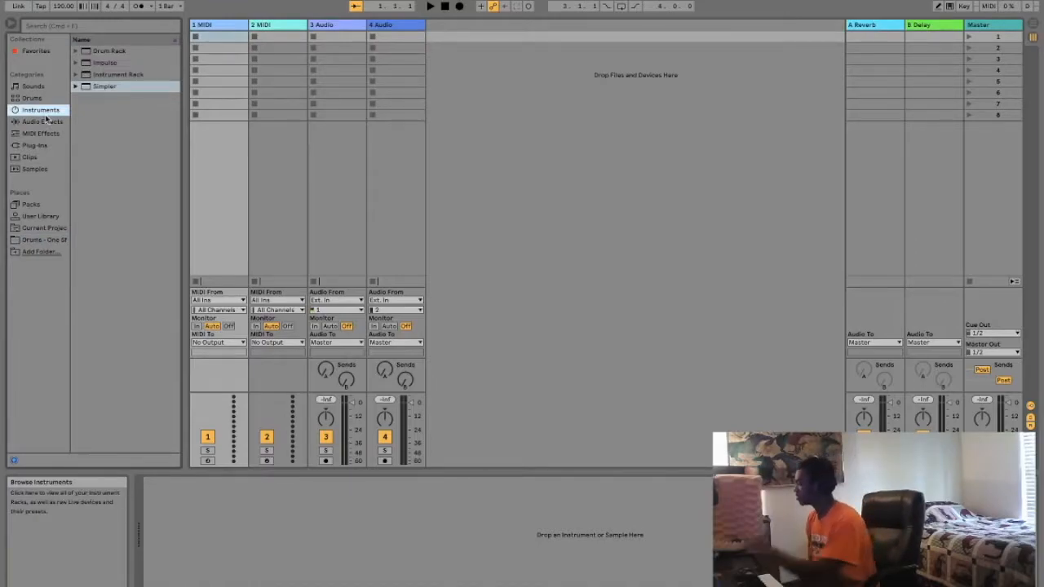
left_click(114, 50)
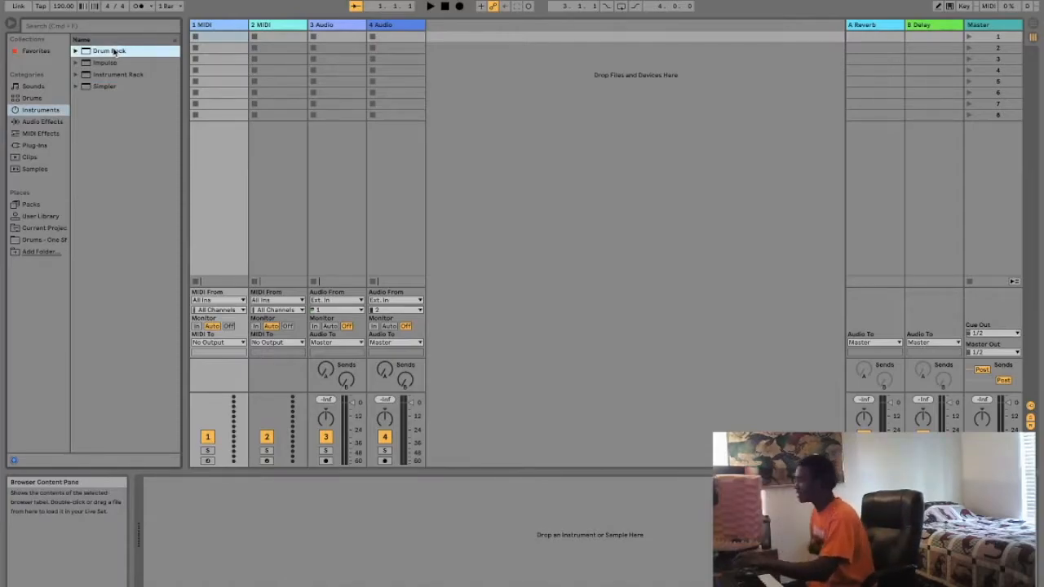
left_click_drag(113, 51, 218, 25)
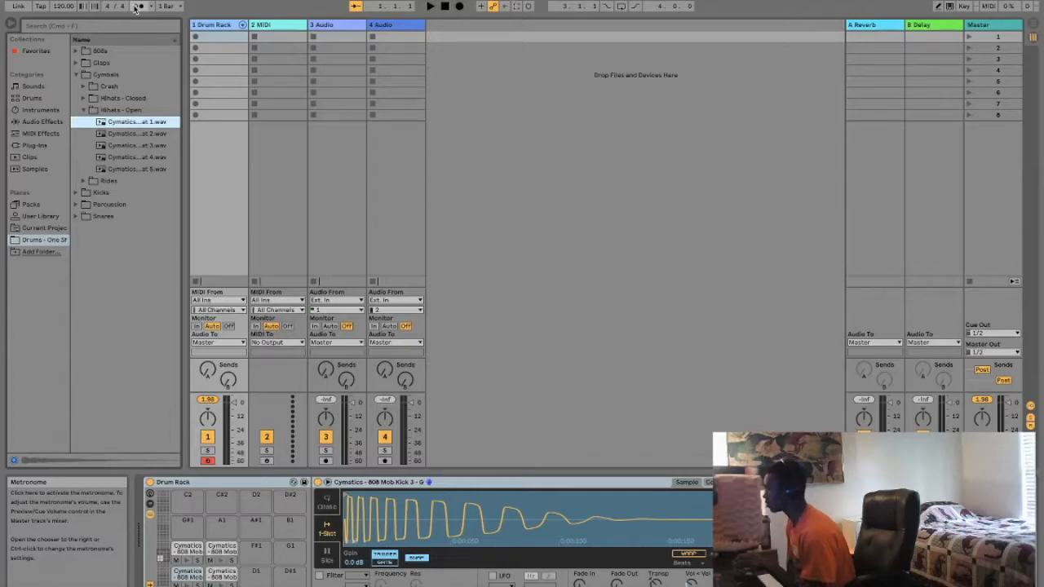
Turn on the metronome and record a basic drum loop into the first clip slot of the Drum Rack track
left_click(138, 7)
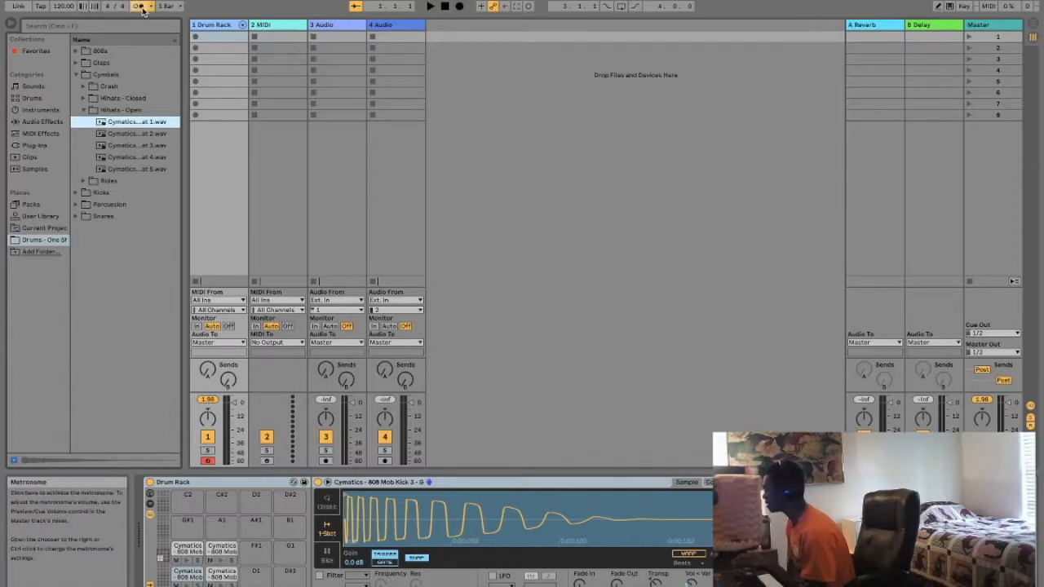
key("space")
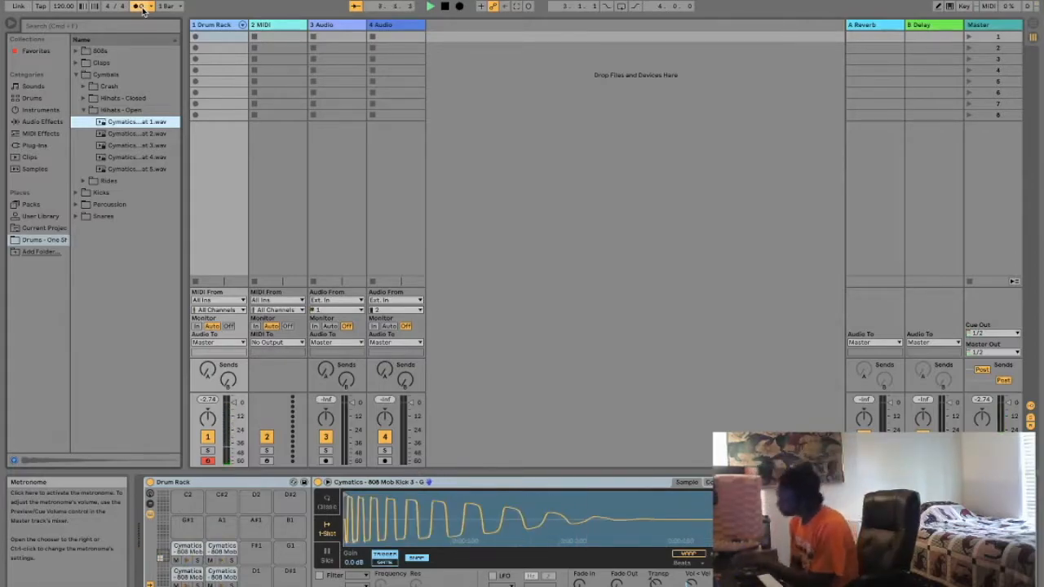
key("space")
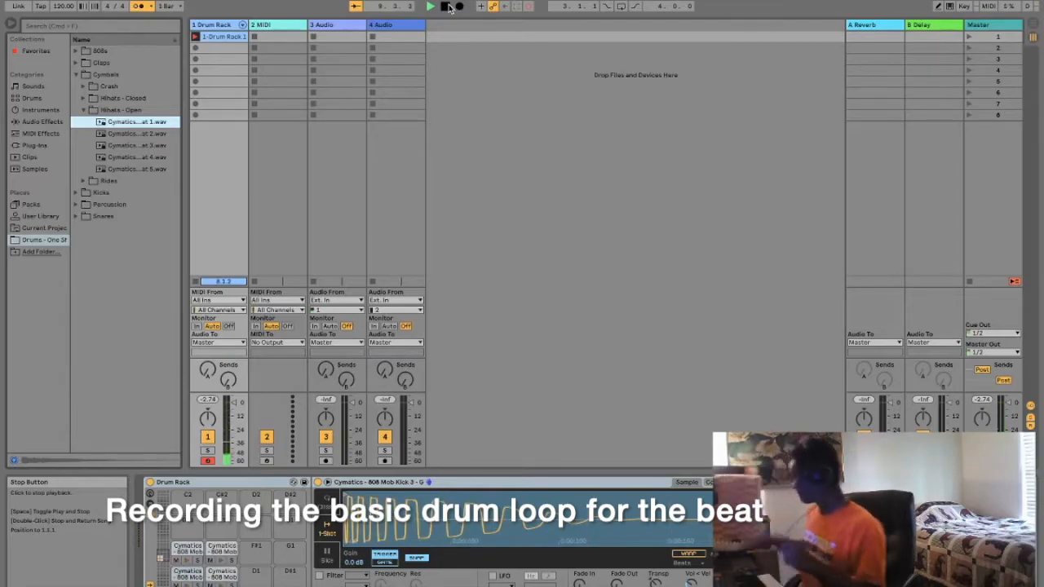
left_click(447, 6)
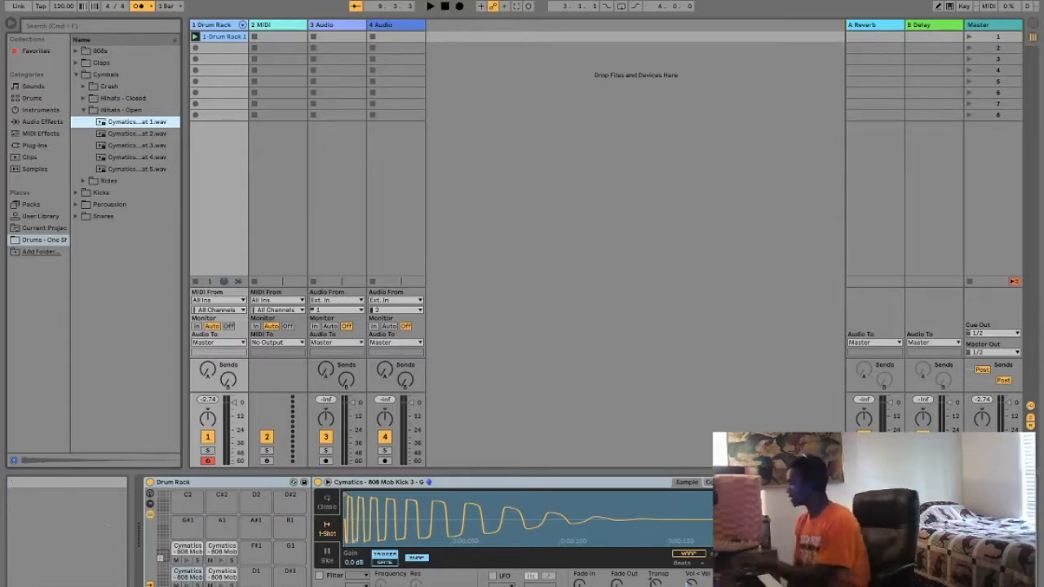
Open the recorded drum clip, select all its notes and nudge them slightly forward to line up with bar 5
double_click(223, 38)
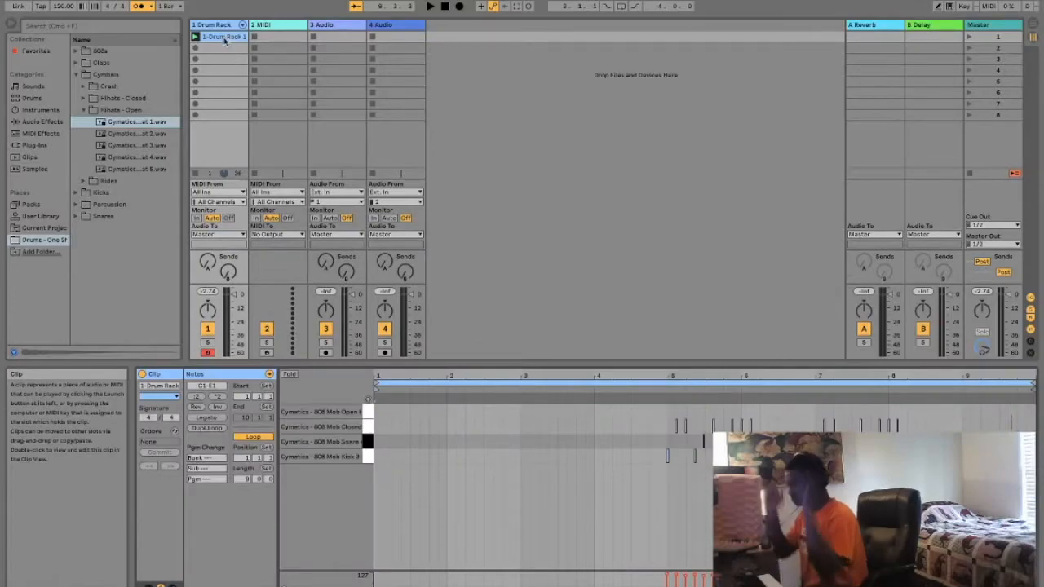
left_click_drag(990, 416, 643, 514)
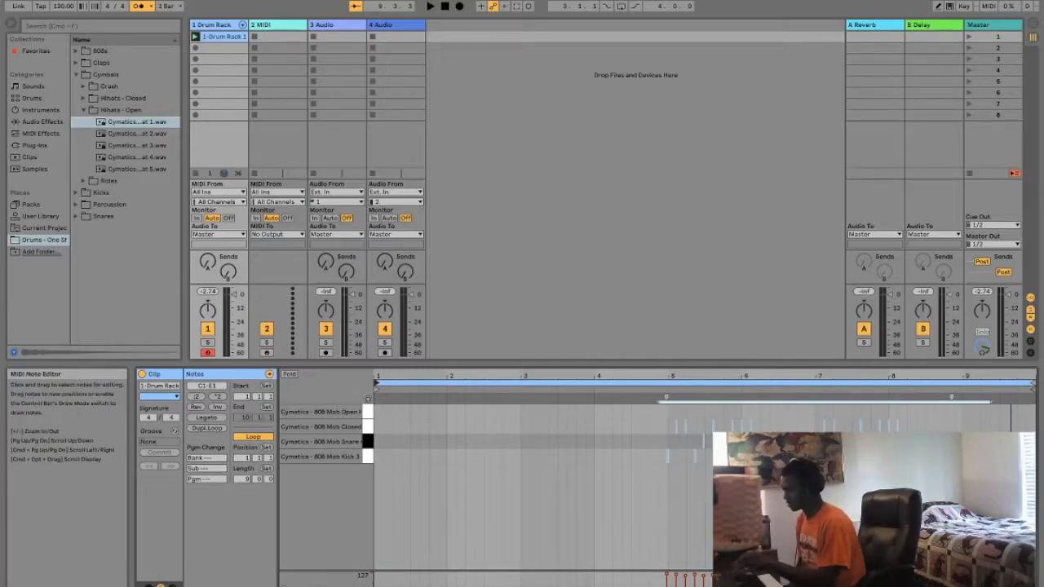
left_click_drag(996, 399, 599, 395)
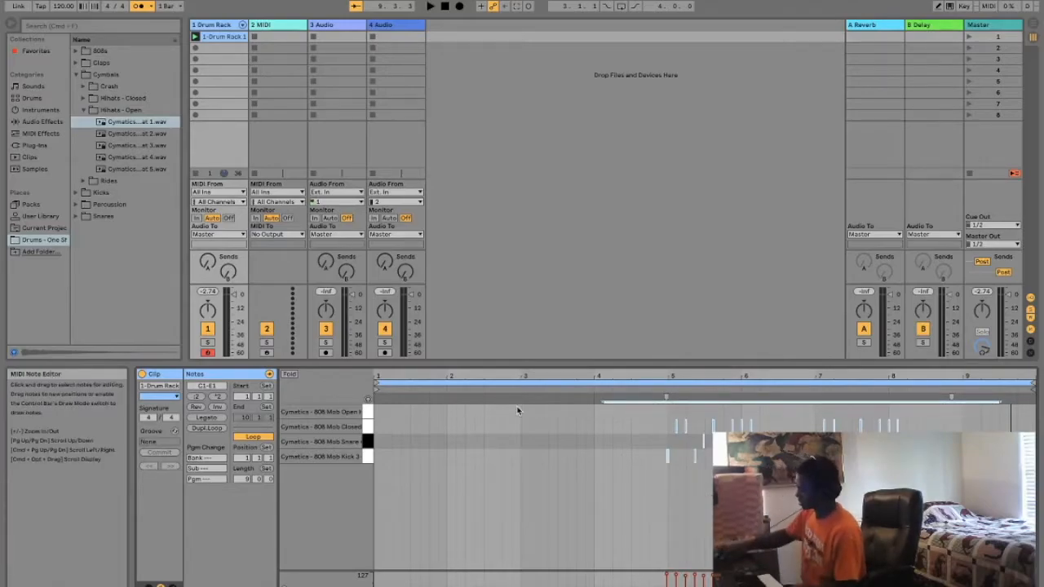
key("Right")
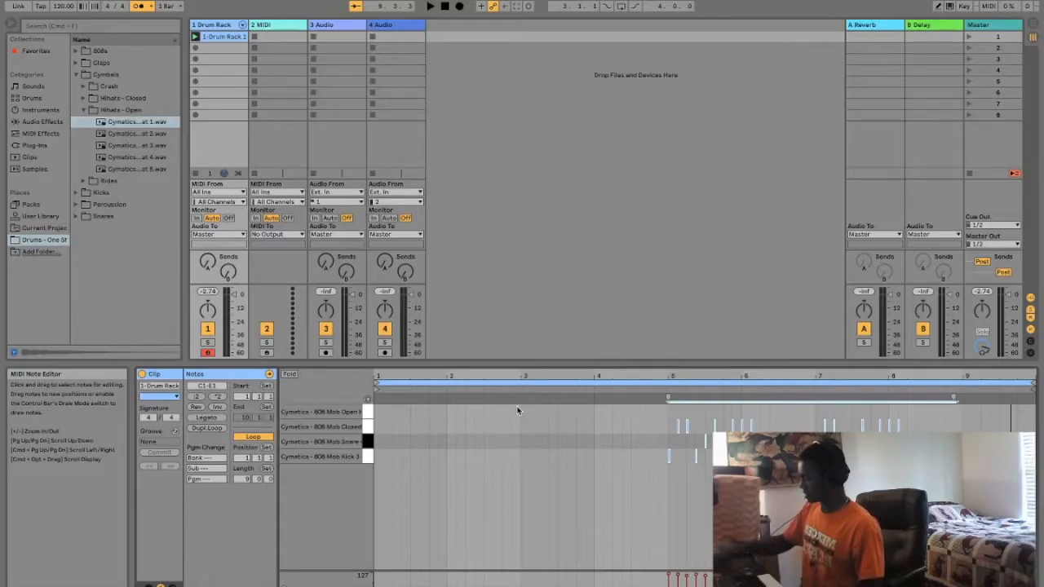
Set the drum clip's loop to start at bar 5 and end at bar 9, four bars long
left_click(377, 382)
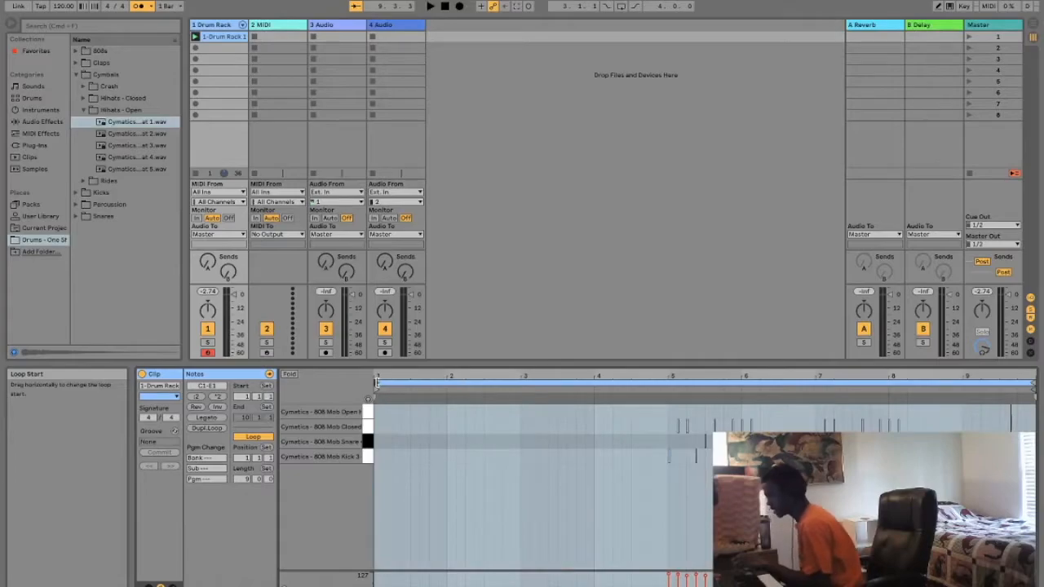
left_click_drag(377, 382, 670, 397)
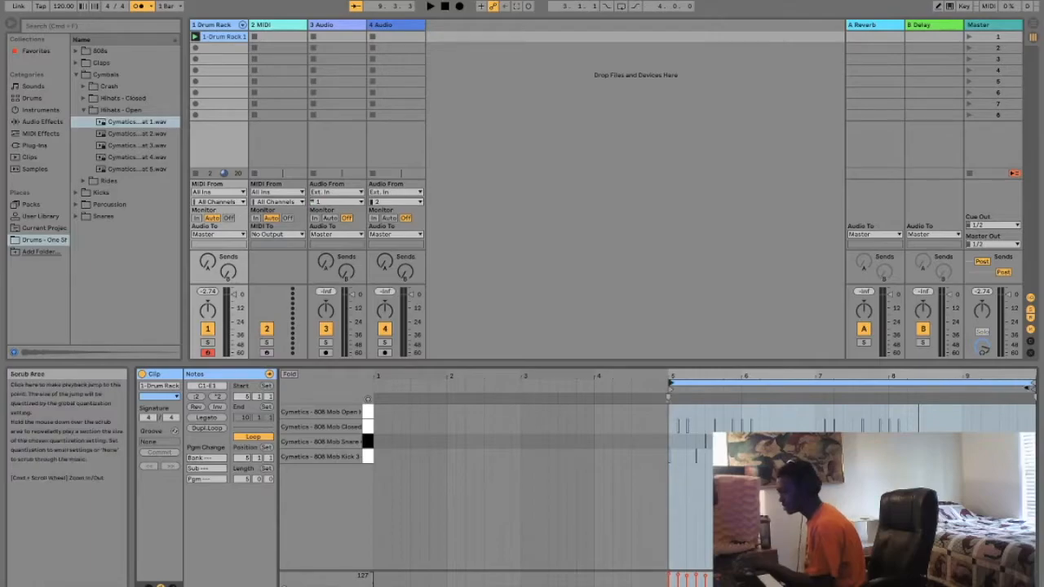
left_click_drag(1032, 384, 964, 388)
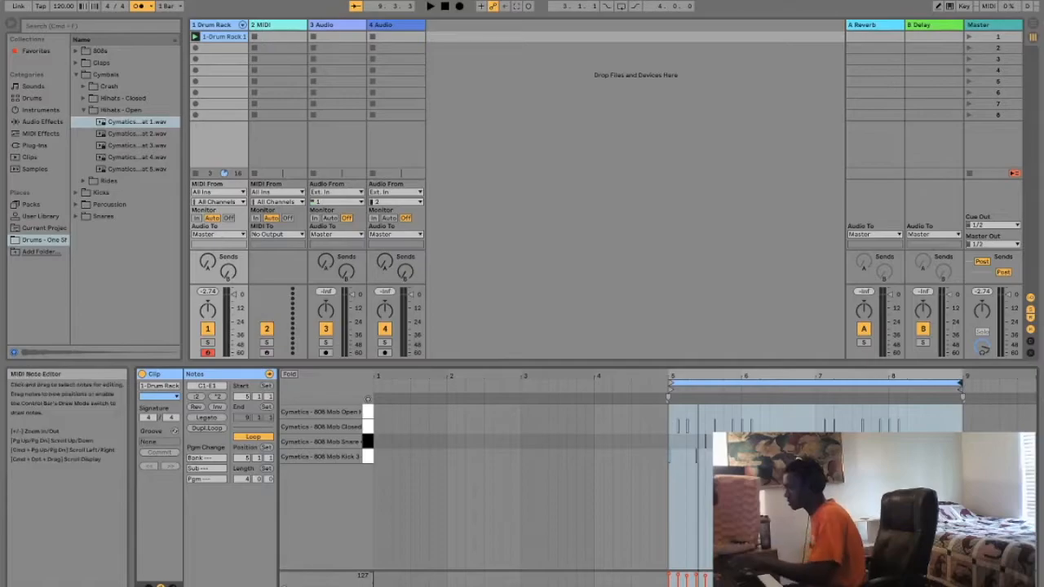
Fill the gaps in the closed hi-hat row with additional notes across bars 5 to 8
left_click_drag(630, 417, 619, 449)
left_click(680, 462)
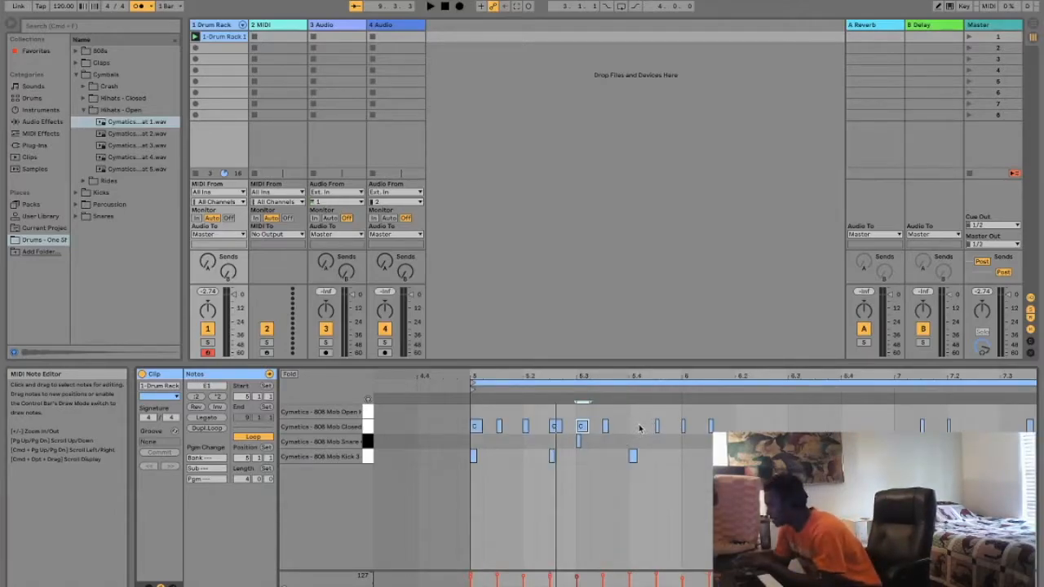
double_click(635, 427)
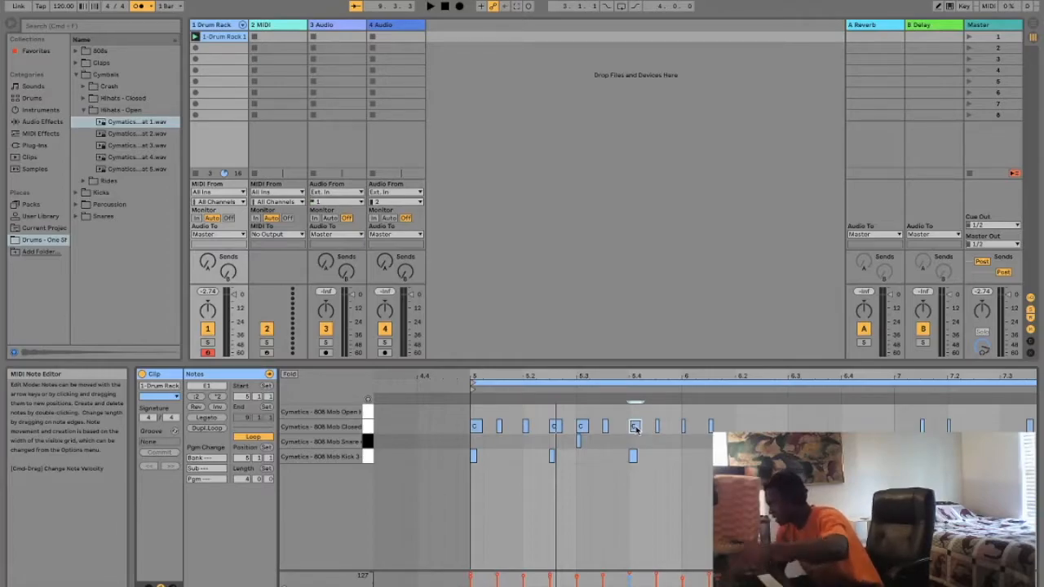
double_click(727, 426)
double_click(753, 426)
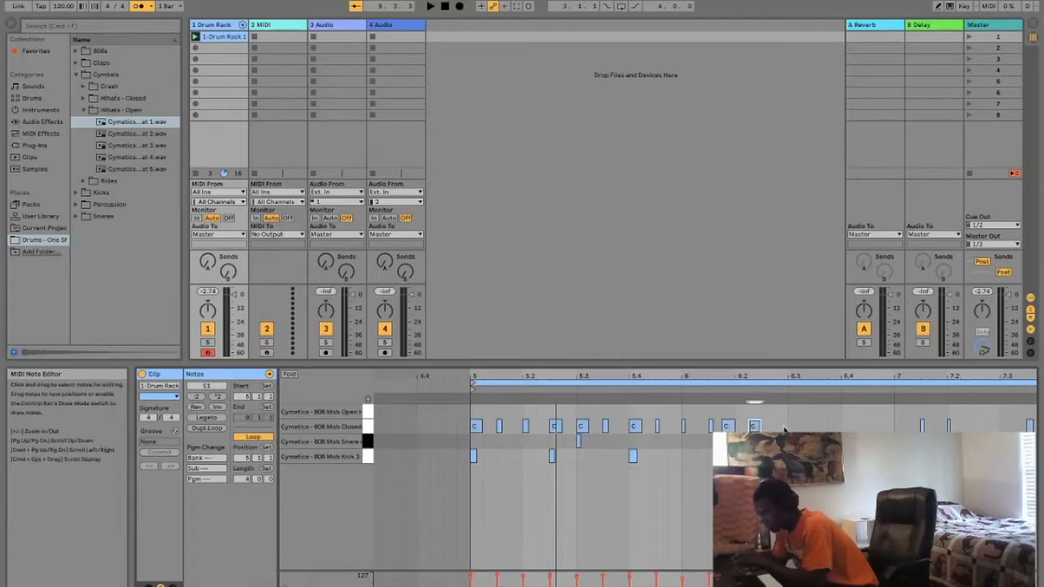
double_click(780, 426)
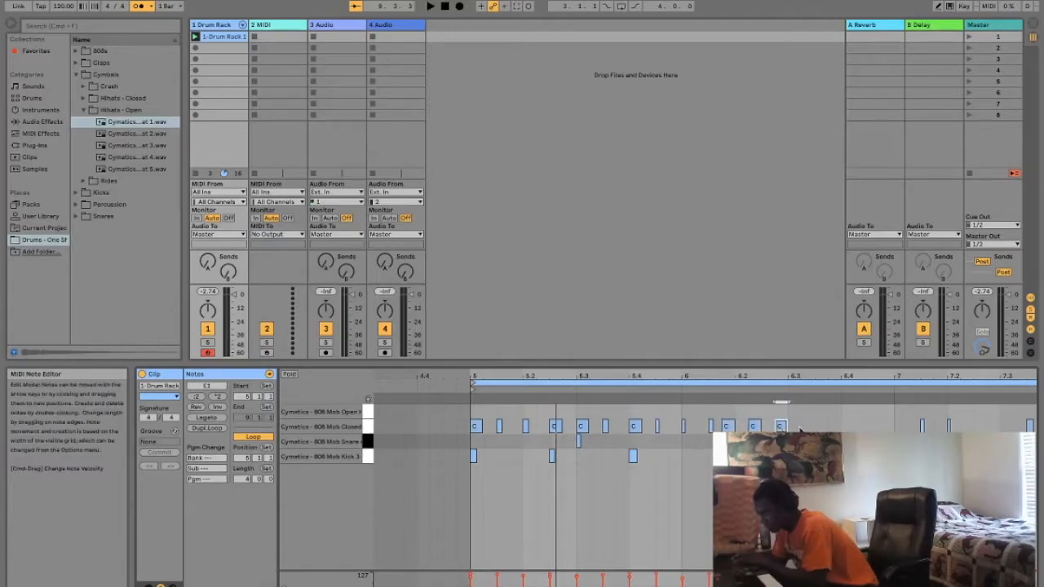
double_click(807, 427)
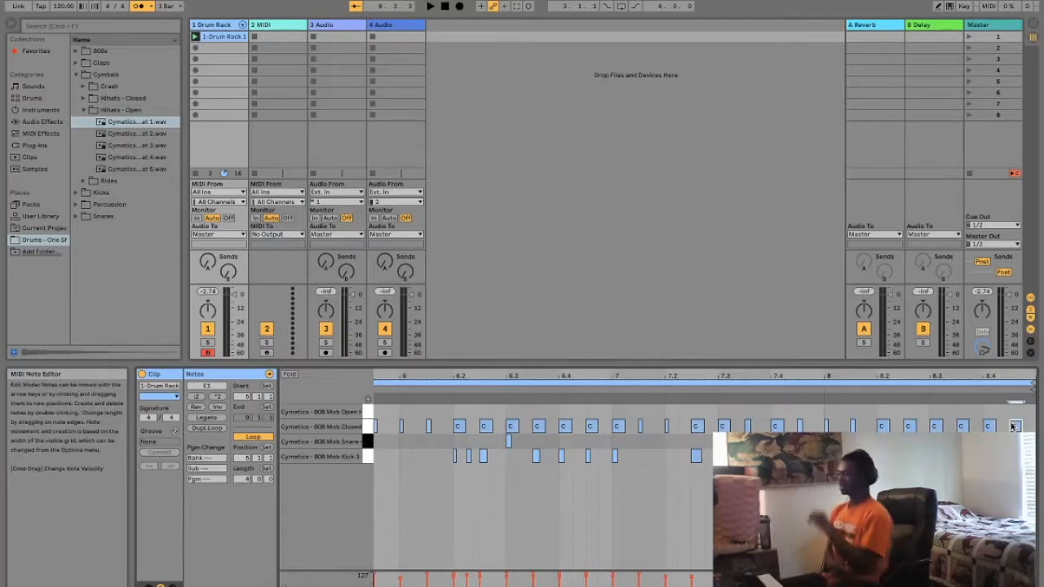
Play back the edited four-bar drum loop and turn off the metronome
scroll(1012, 426, "left", 9)
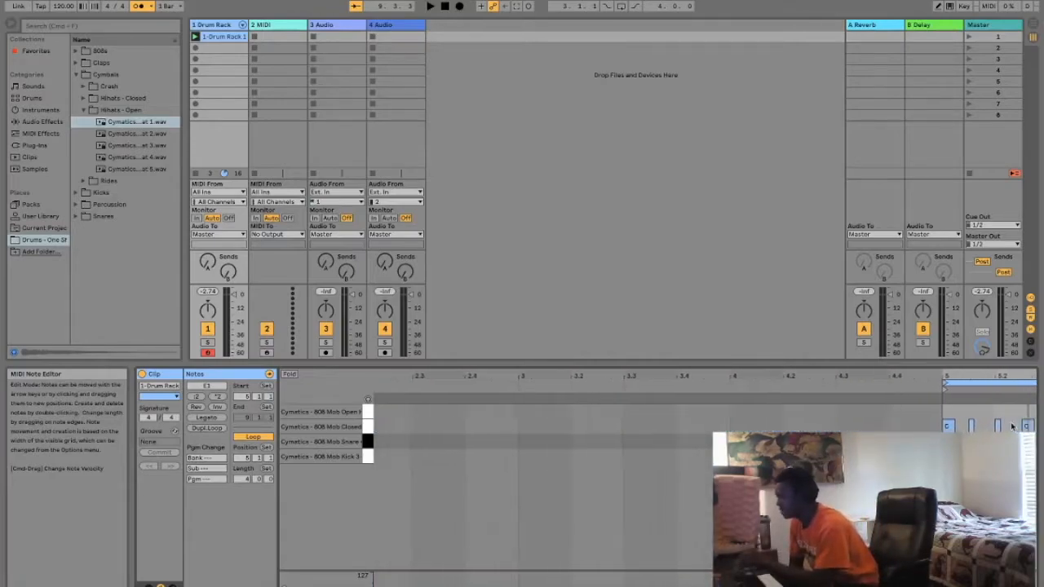
scroll(1011, 427, "right", 8)
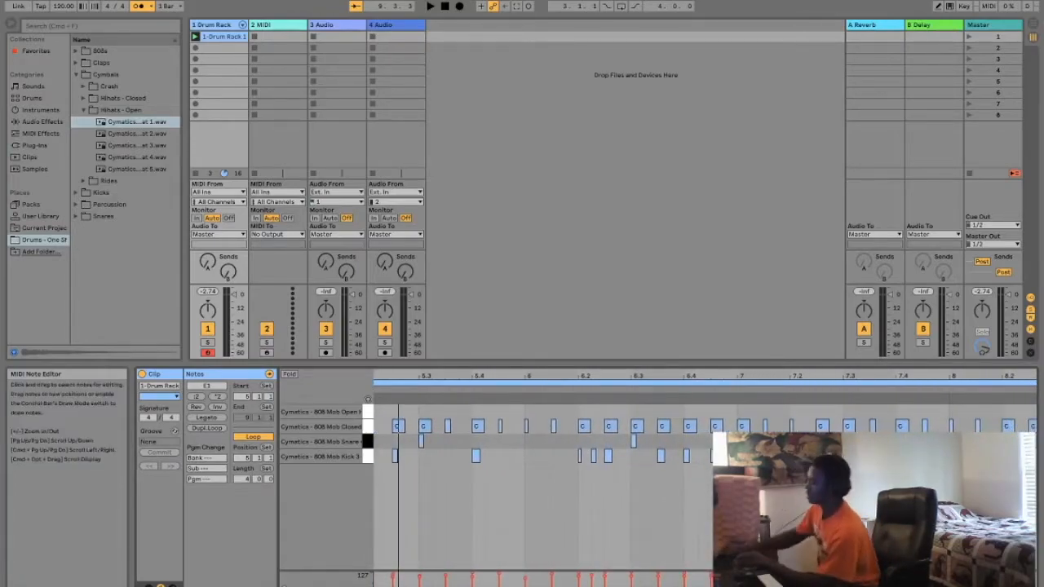
scroll(897, 505, "down", 8)
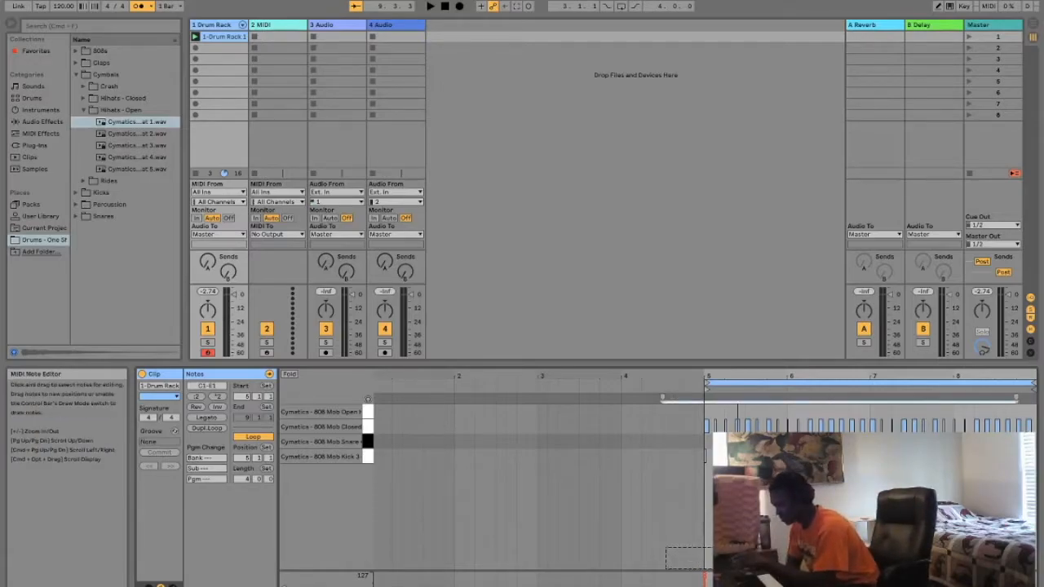
left_click_drag(663, 567, 691, 564)
left_click(693, 545)
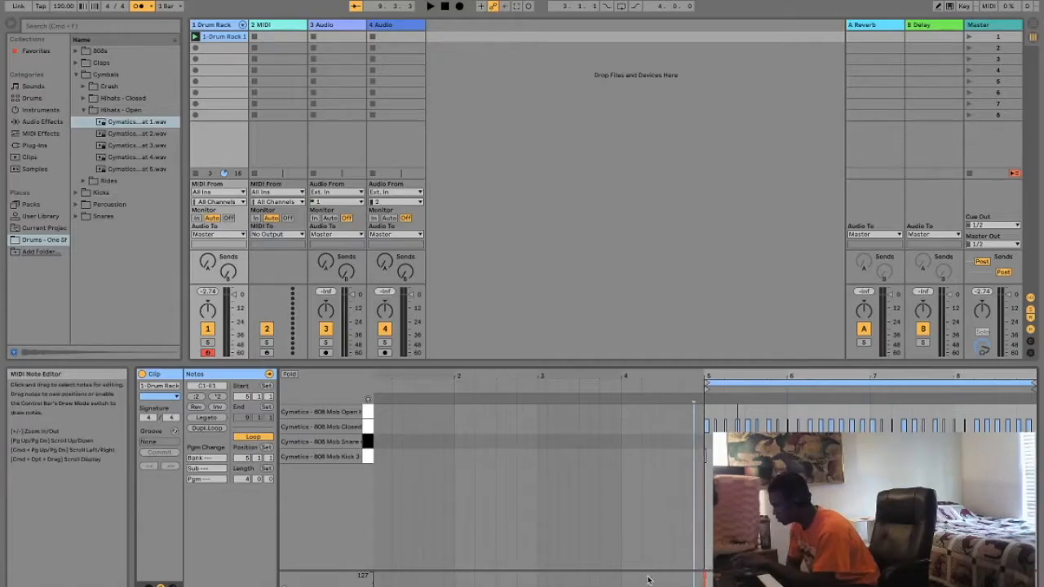
key("super+a")
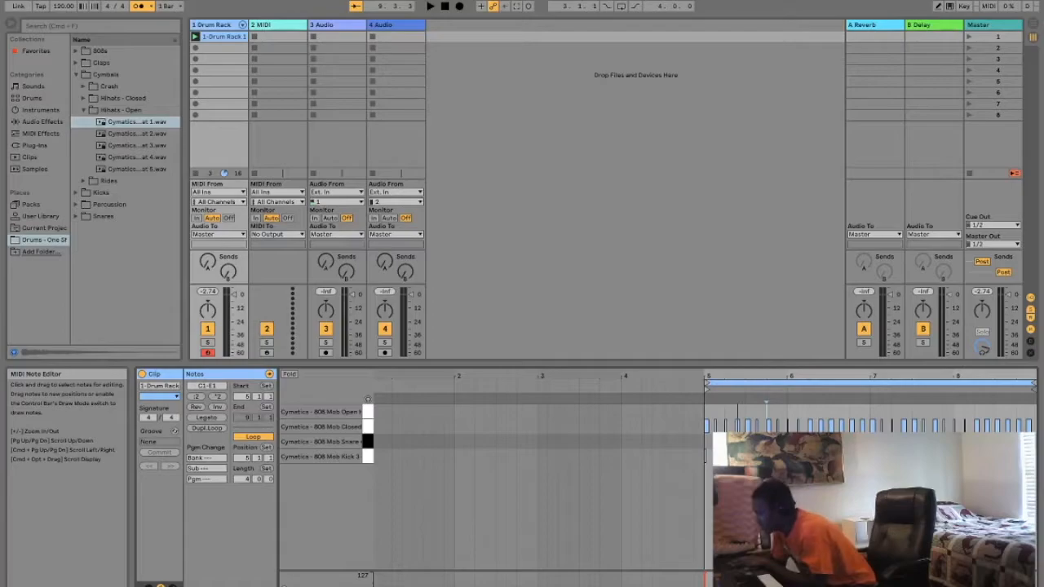
key("space")
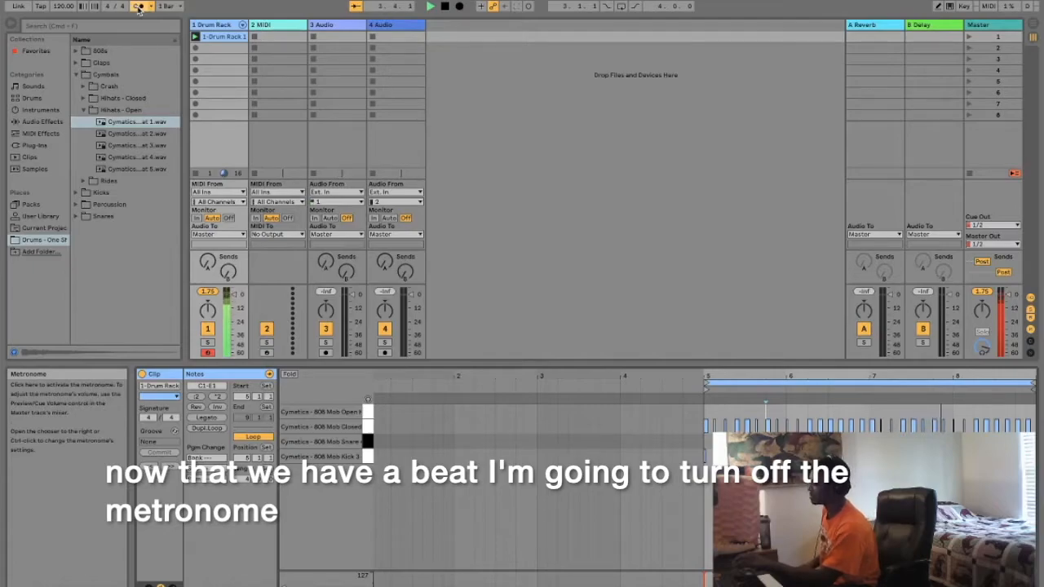
left_click(139, 7)
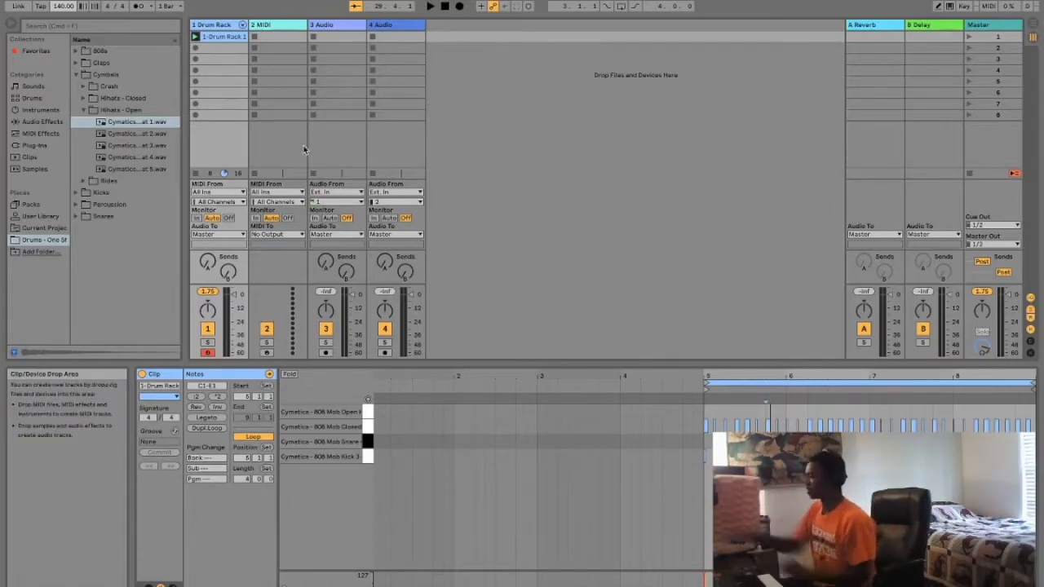
Duplicate the drum clip into the second slot of the Drum Rack track and select the copy
right_click(225, 41)
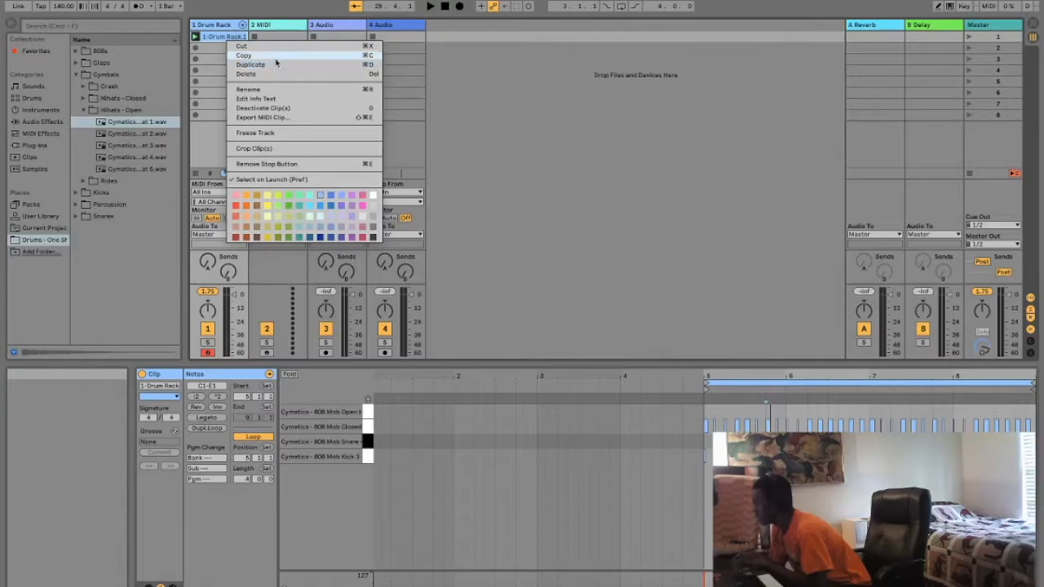
left_click(260, 56)
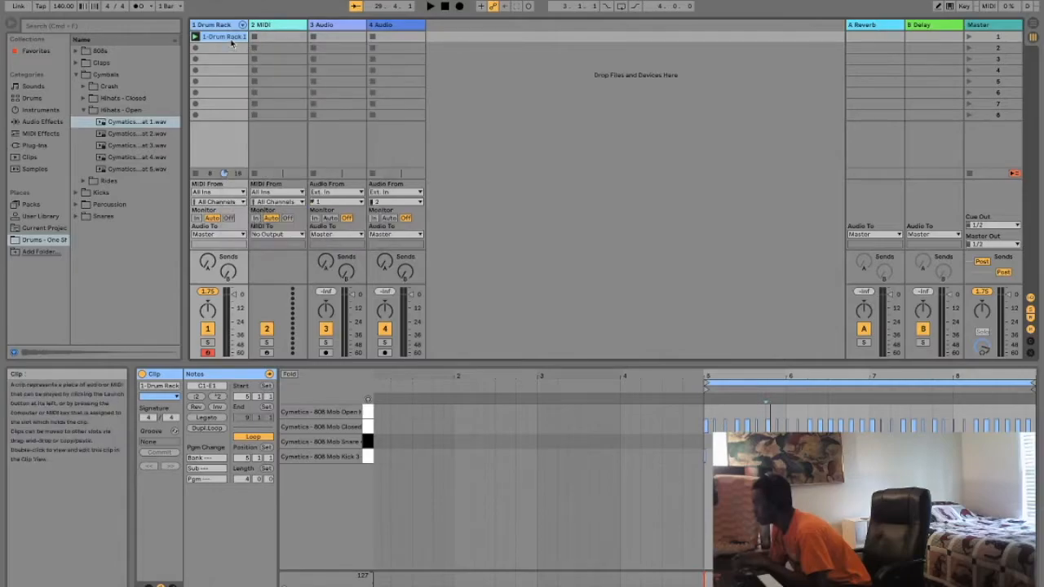
right_click(233, 39)
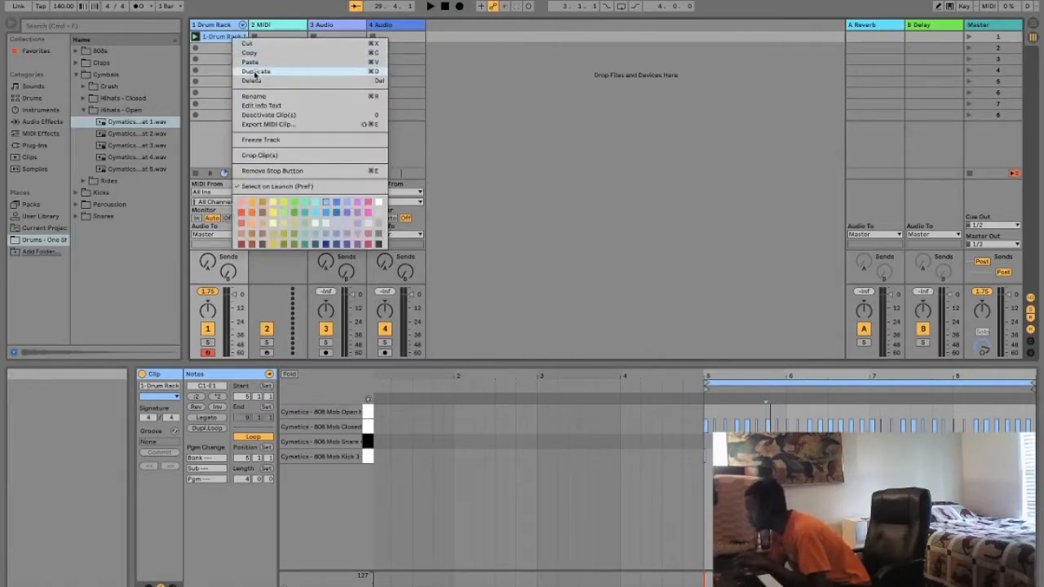
left_click(254, 70)
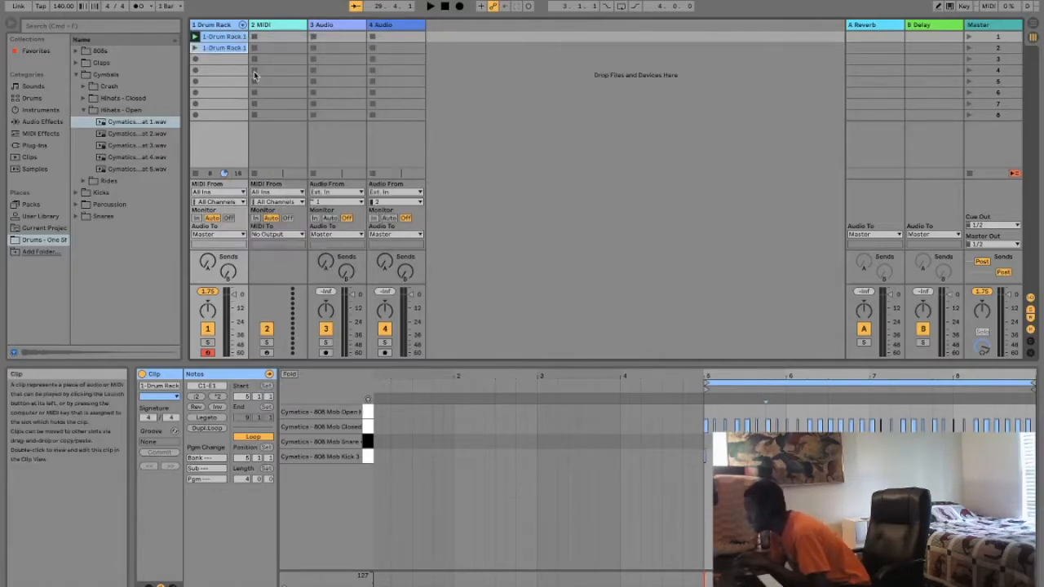
left_click(214, 48)
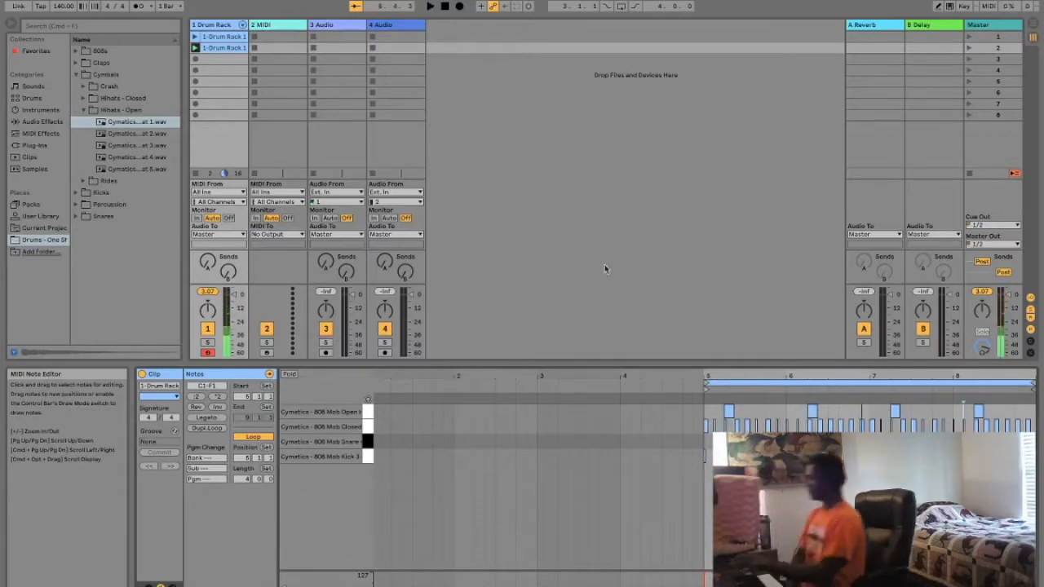
right_click(216, 49)
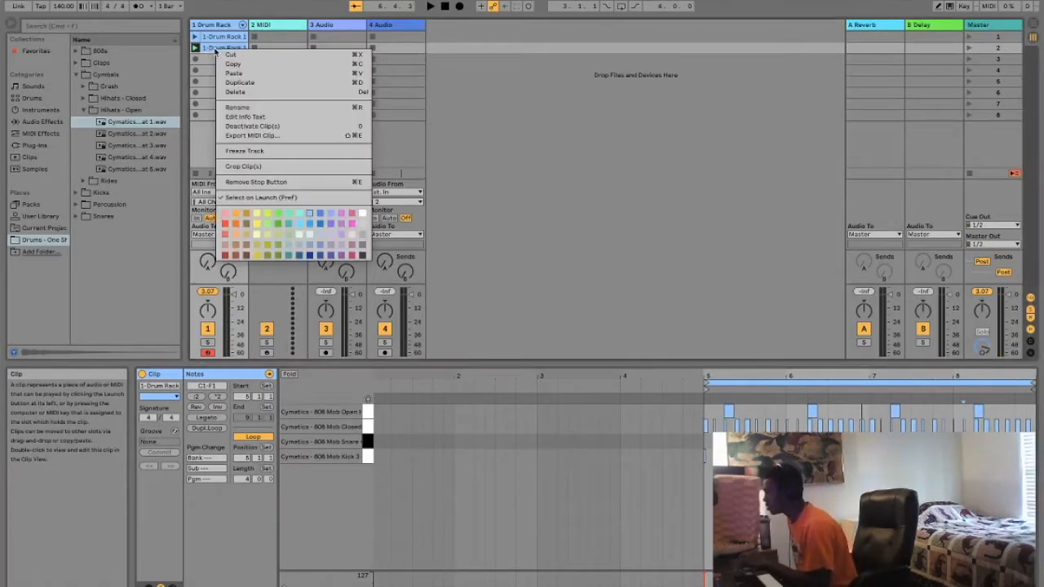
left_click(232, 87)
key("ctrl+z")
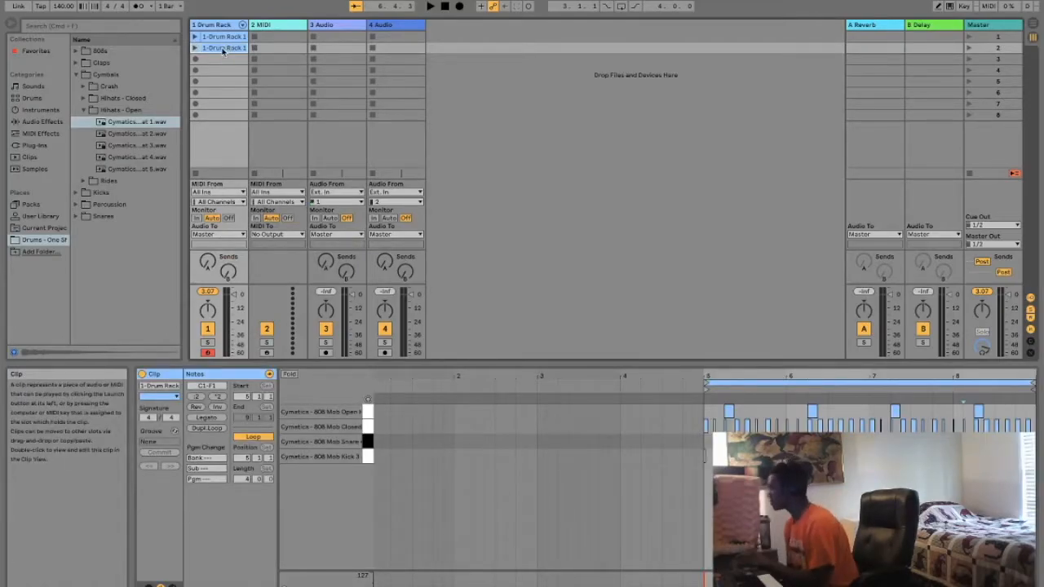
Launch the drum clip in the second slot to hear the variation
left_click(195, 48)
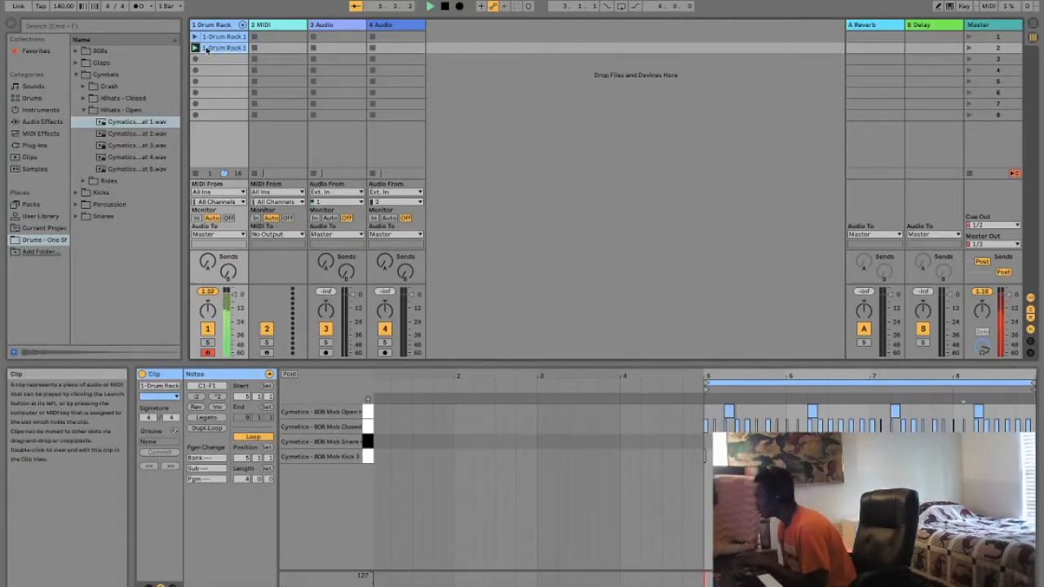
Duplicate the second drum clip into the third slot and delete the open hi-hat and kick notes from the copy
right_click(210, 49)
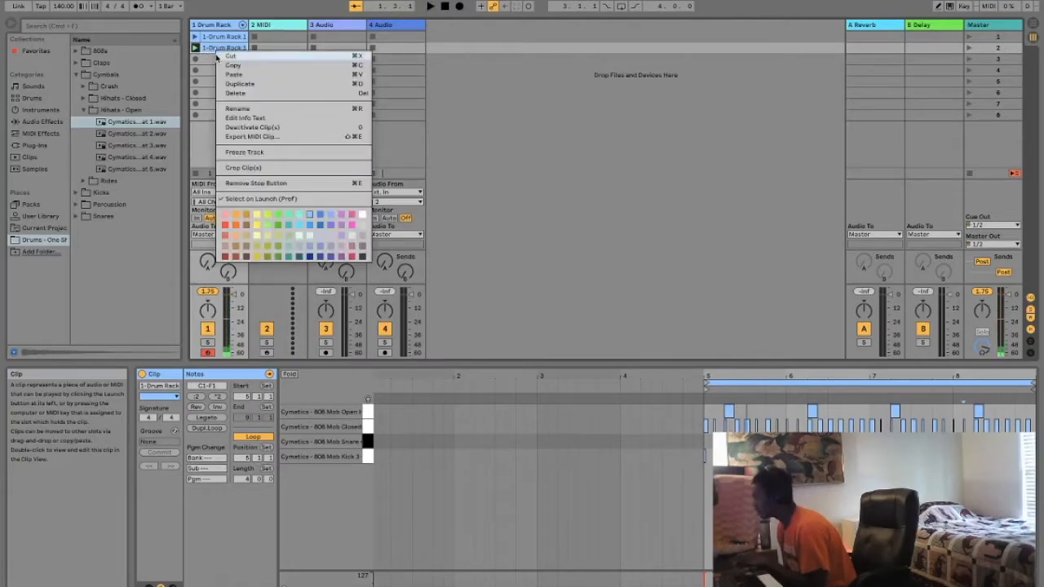
left_click(234, 84)
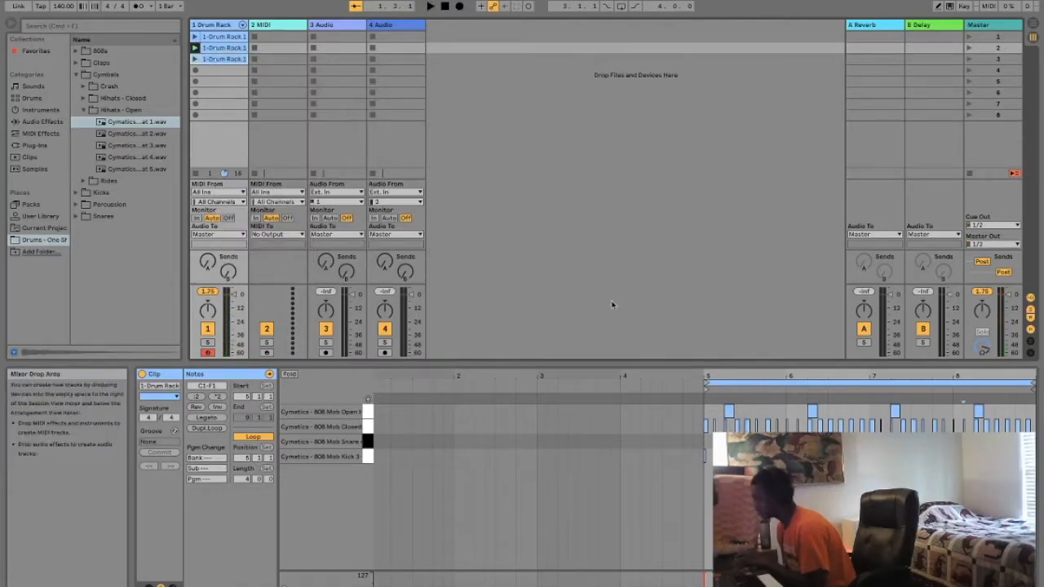
left_click_drag(712, 416, 1015, 411)
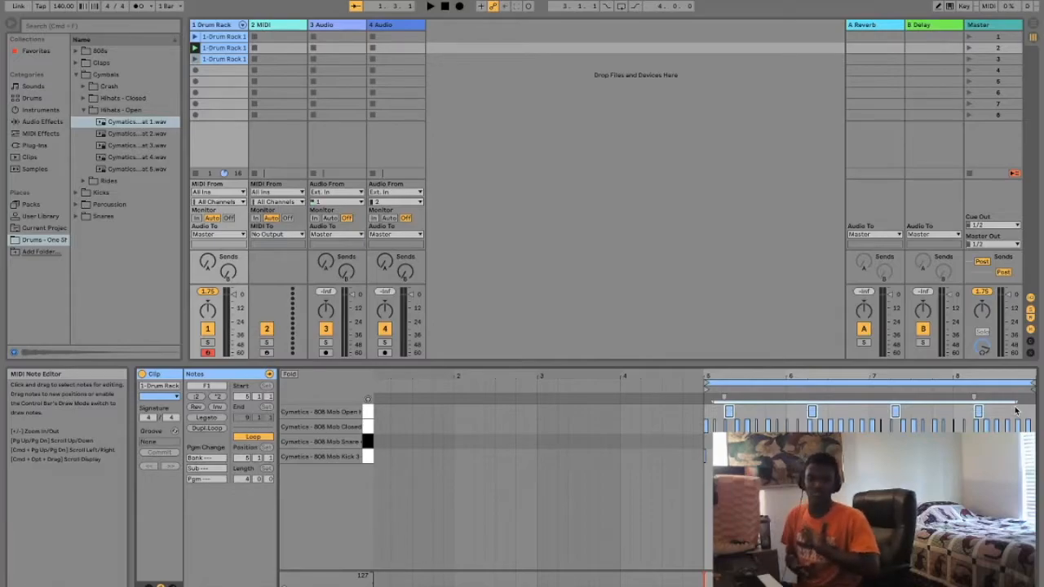
key("Delete")
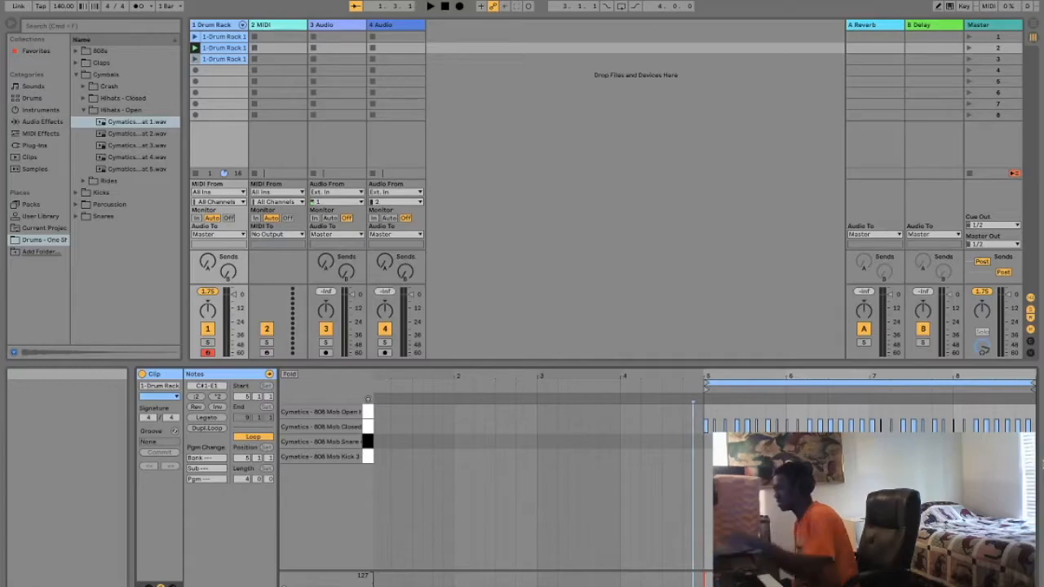
Launch the stripped-down clip in the third slot and swap its position with the drum clip in the second slot
left_click(195, 59)
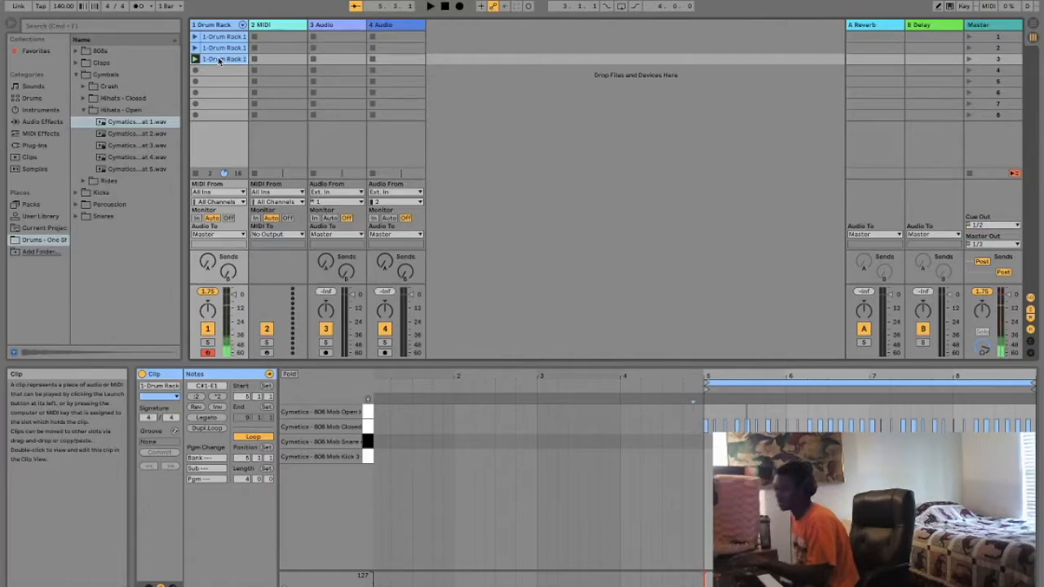
left_click_drag(218, 60, 218, 74)
left_click(223, 61)
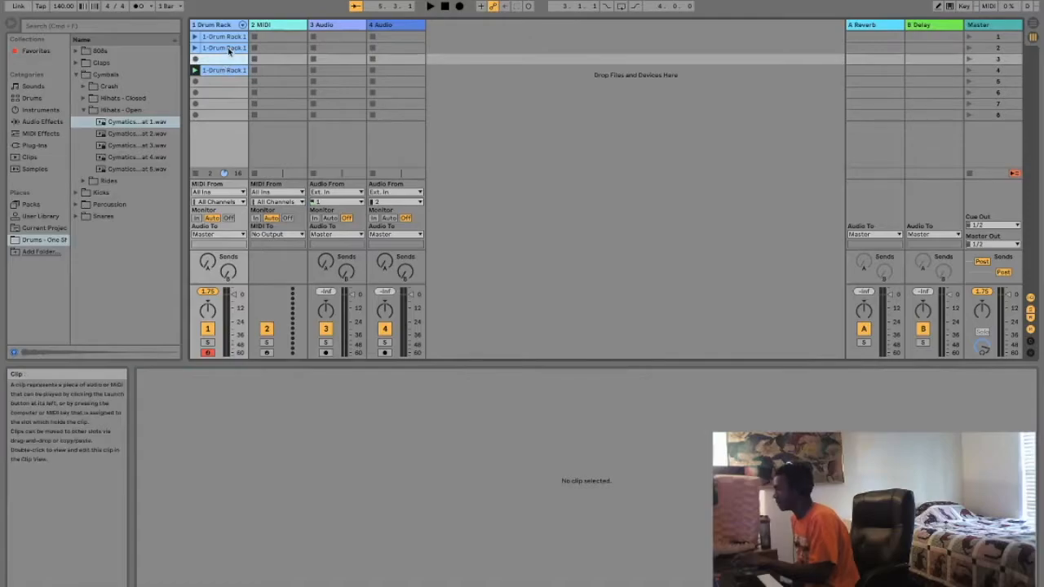
left_click(225, 48)
mouse_move(229, 50)
left_mouse_down()
mouse_move(230, 68)
mouse_move(229, 48)
left_mouse_up()
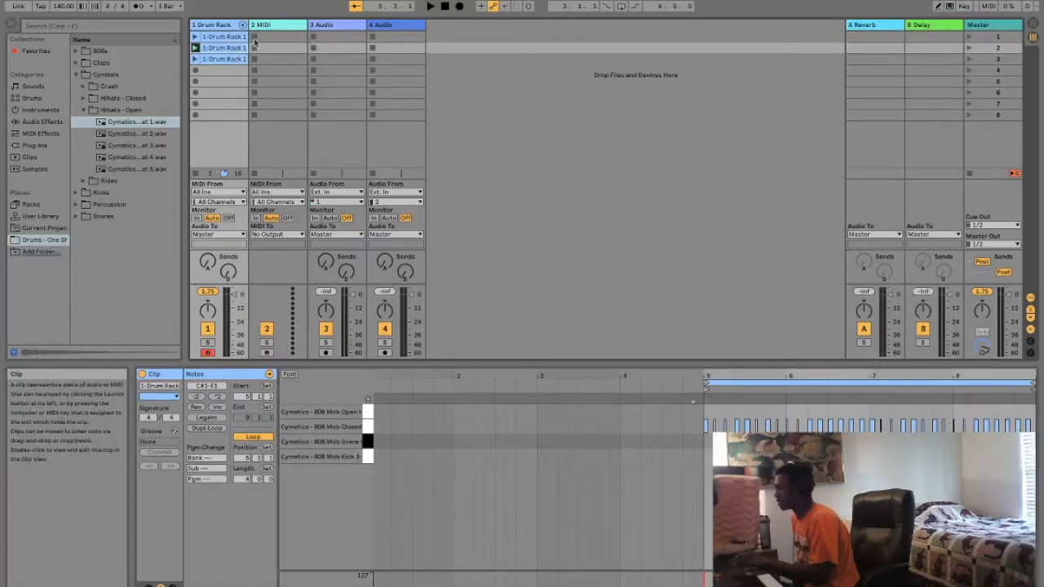
Compare the notes of the three drum clips and duplicate the third clip into the fourth slot
left_click(241, 59)
left_click(239, 37)
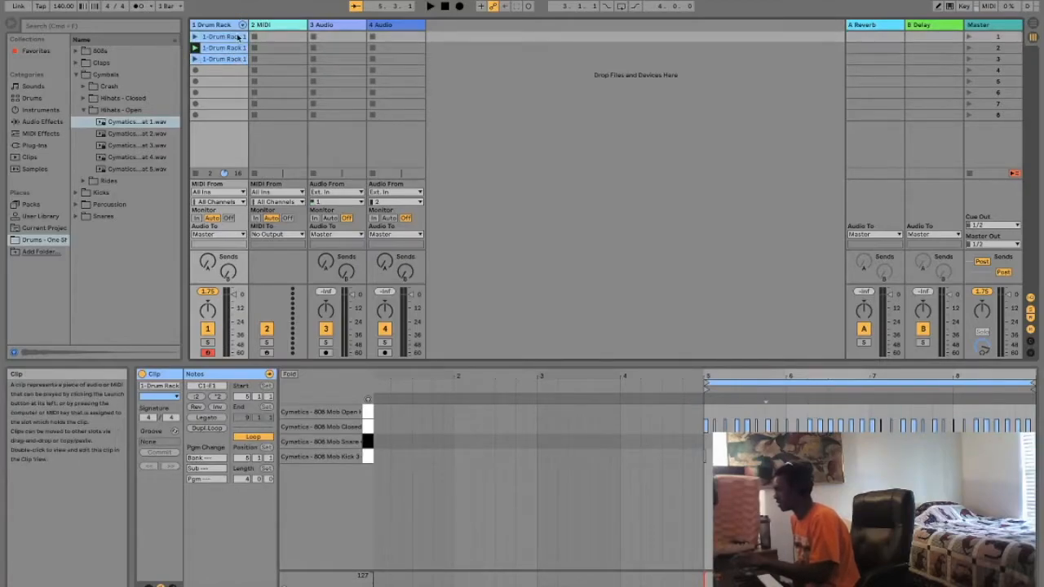
left_click(201, 69)
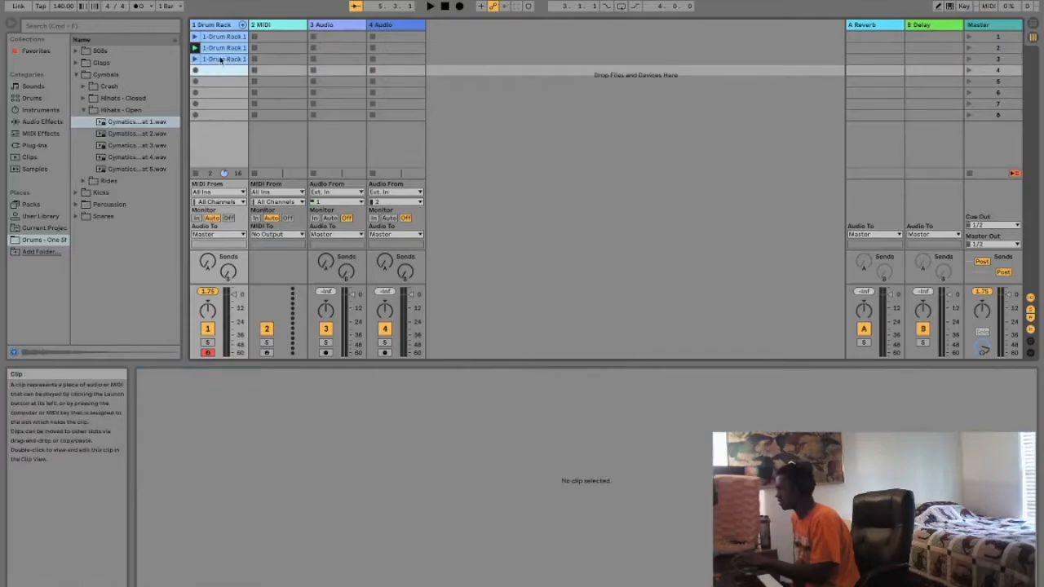
left_click(220, 60)
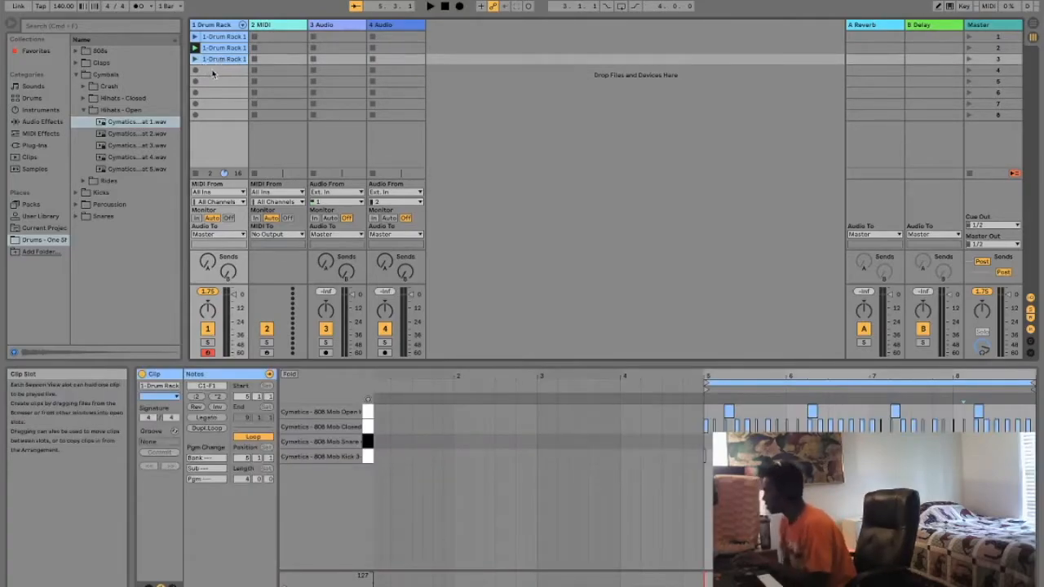
left_click(226, 48)
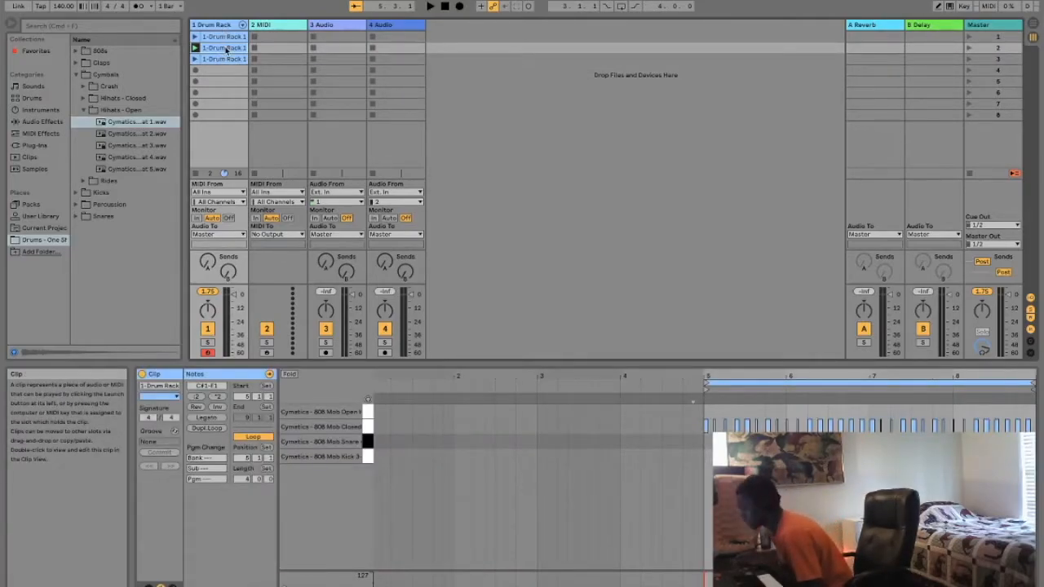
left_click(223, 60)
right_click(219, 59)
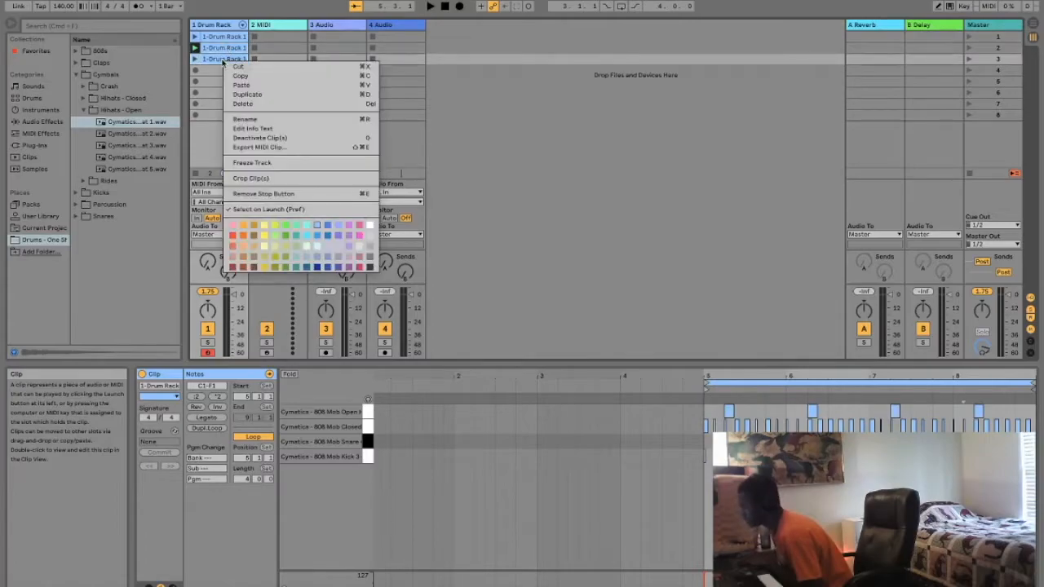
left_click(231, 92)
left_click(219, 72)
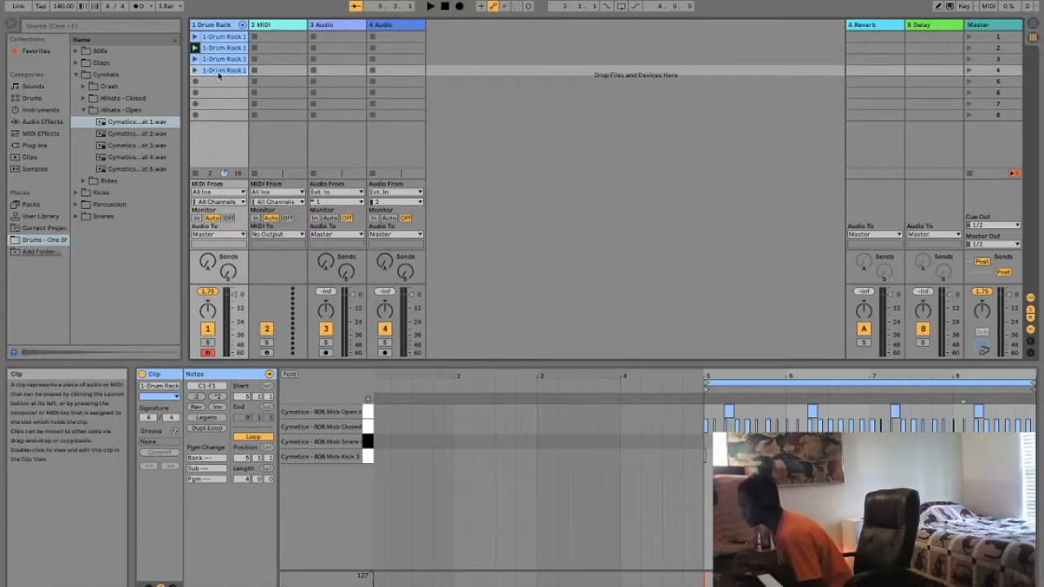
Delete the kick notes from the drum clip in the fourth slot and play the variation
left_click(196, 70)
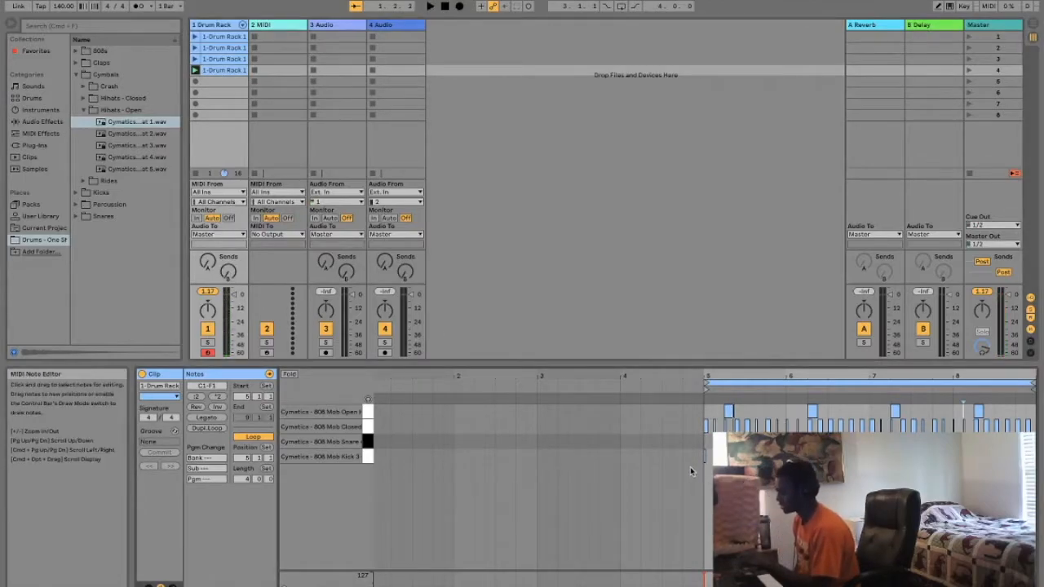
left_click_drag(692, 470, 1040, 457)
key("Delete")
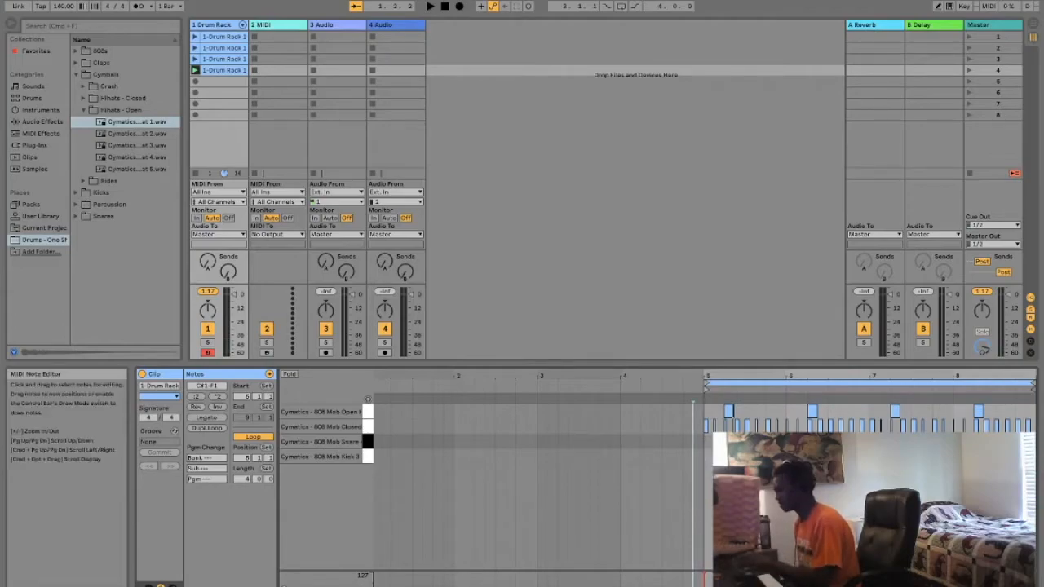
key("space")
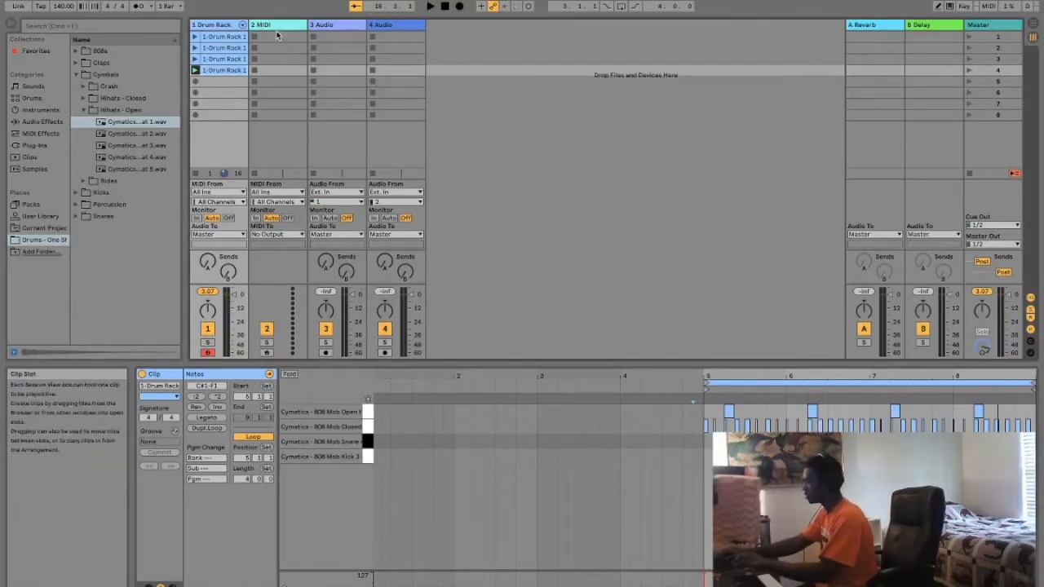
Load the Shamisen instrument onto the second track and record a melody over the drums in its first slot
left_click(239, 48)
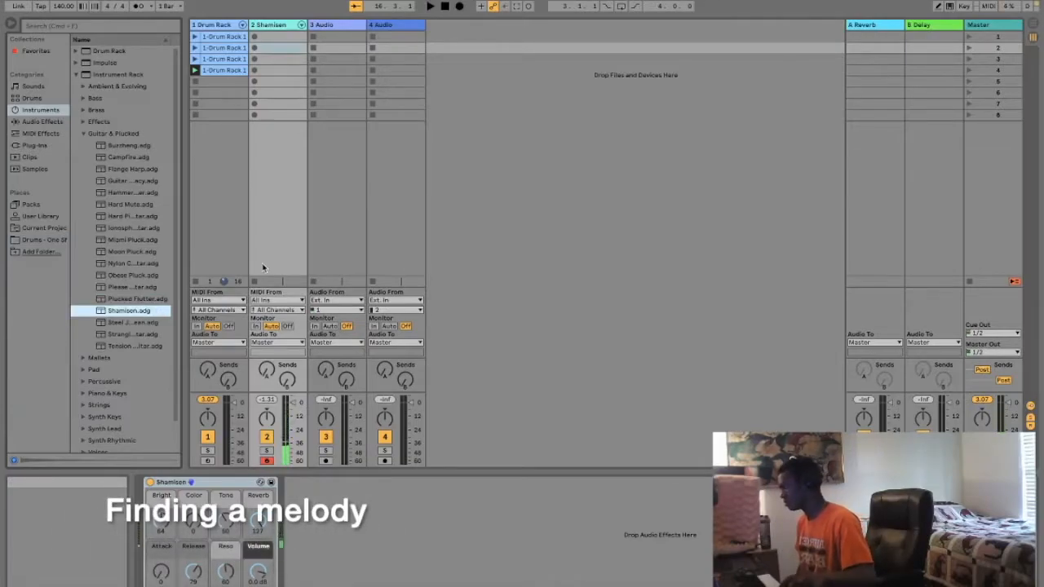
key("space")
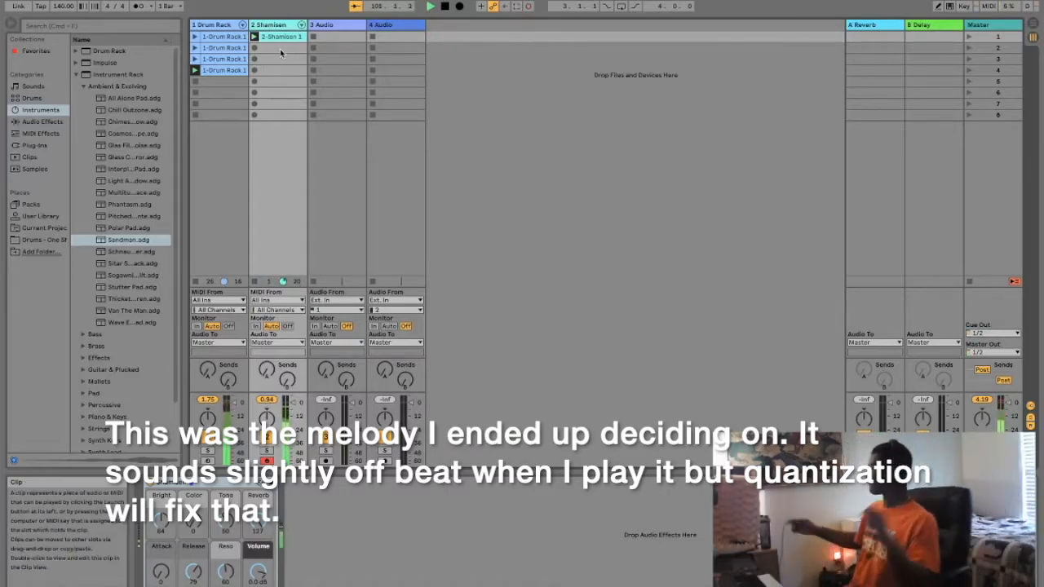
Shorten the Shamisen melody clip's loop to four bars and quantize all of its notes
double_click(293, 37)
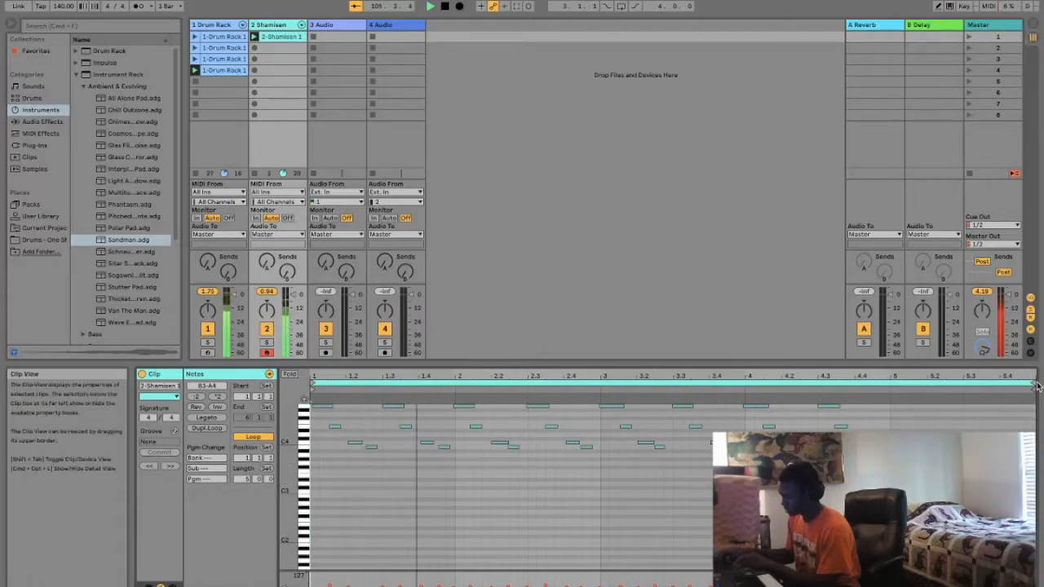
left_click_drag(1036, 385, 889, 392)
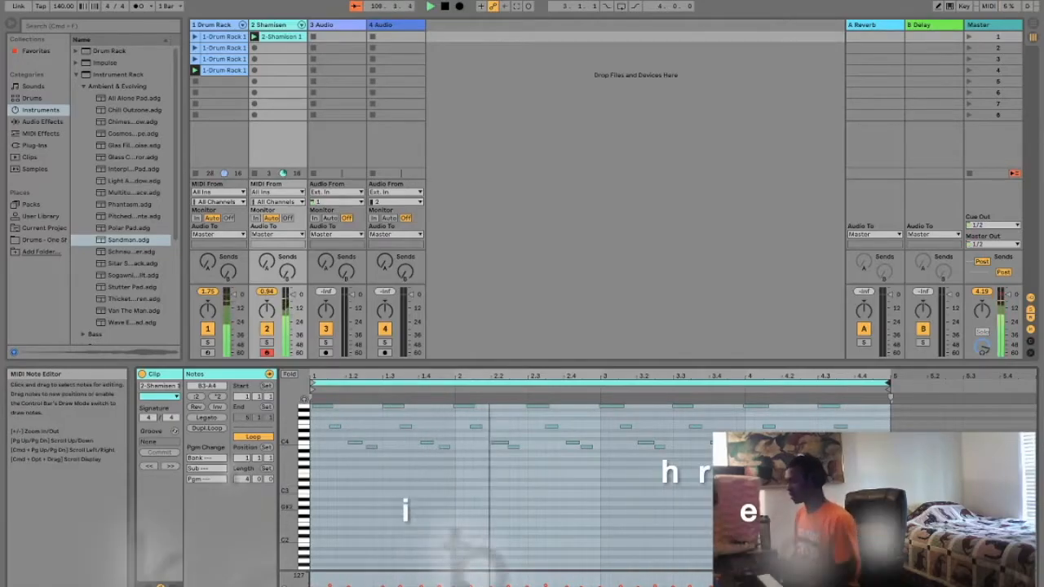
key("super+a")
scroll(506, 489, "down", 2)
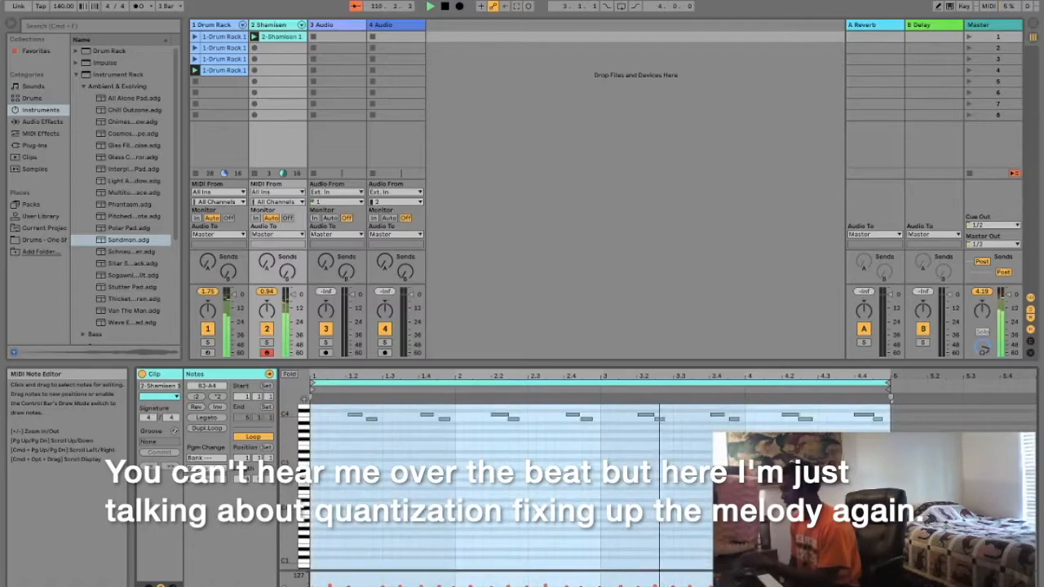
scroll(506, 489, "up", 5)
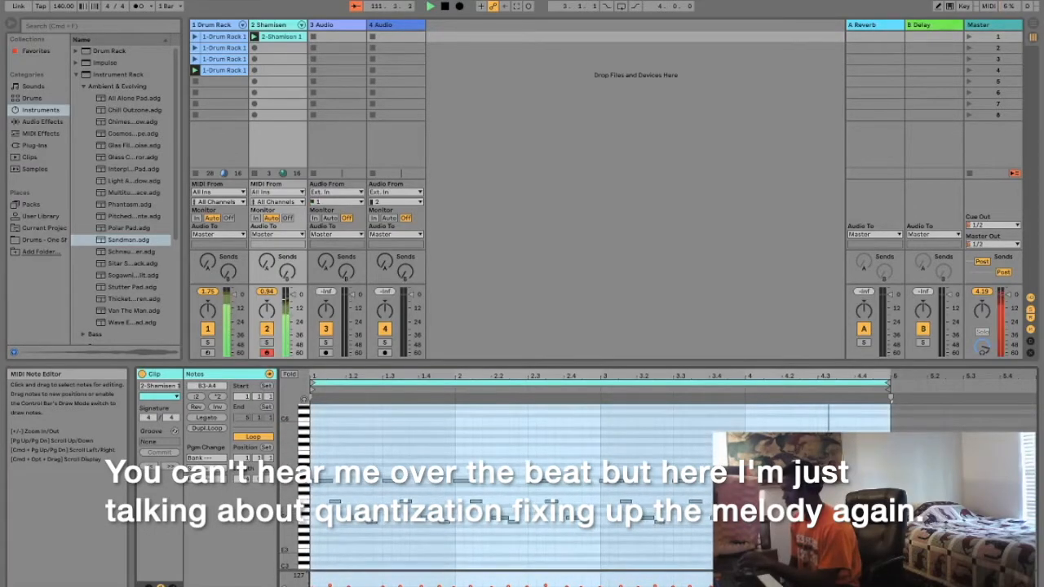
left_click_drag(885, 402, 312, 399)
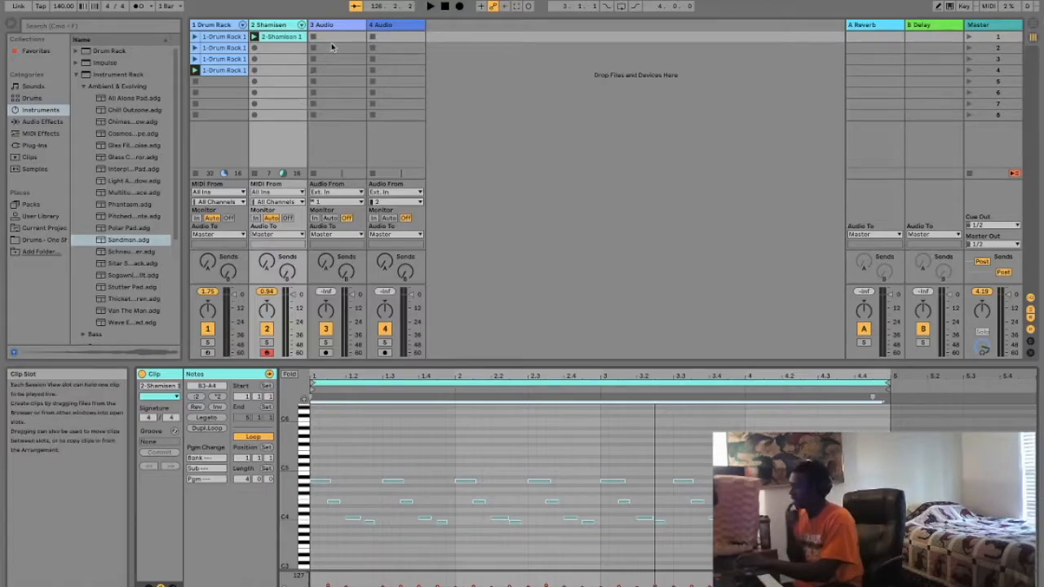
Audition the Ambient & Evolving instrument presets, starting with All Alone Pad, for an ambient layer
left_click(142, 98)
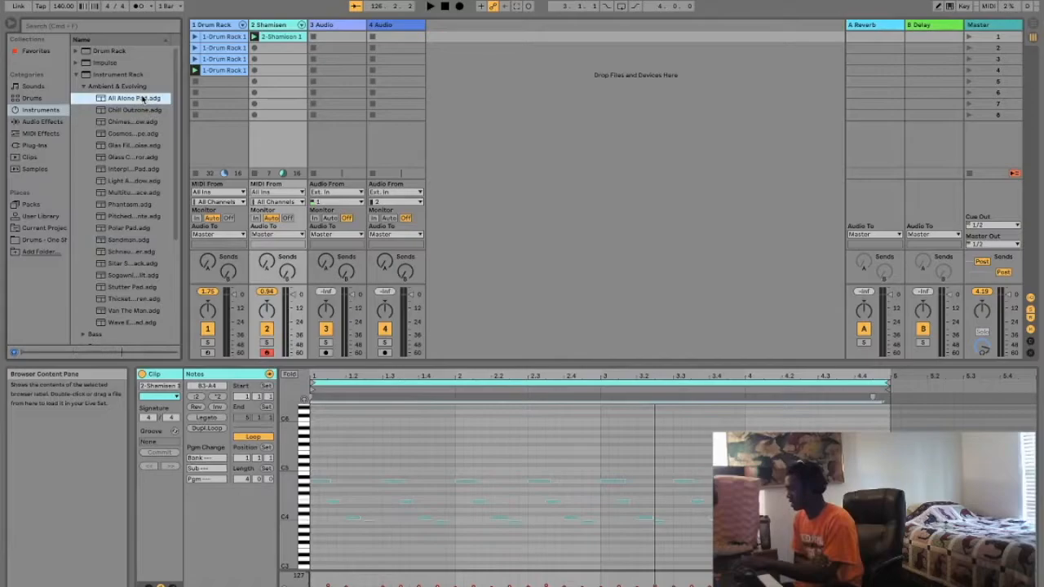
key("Down")
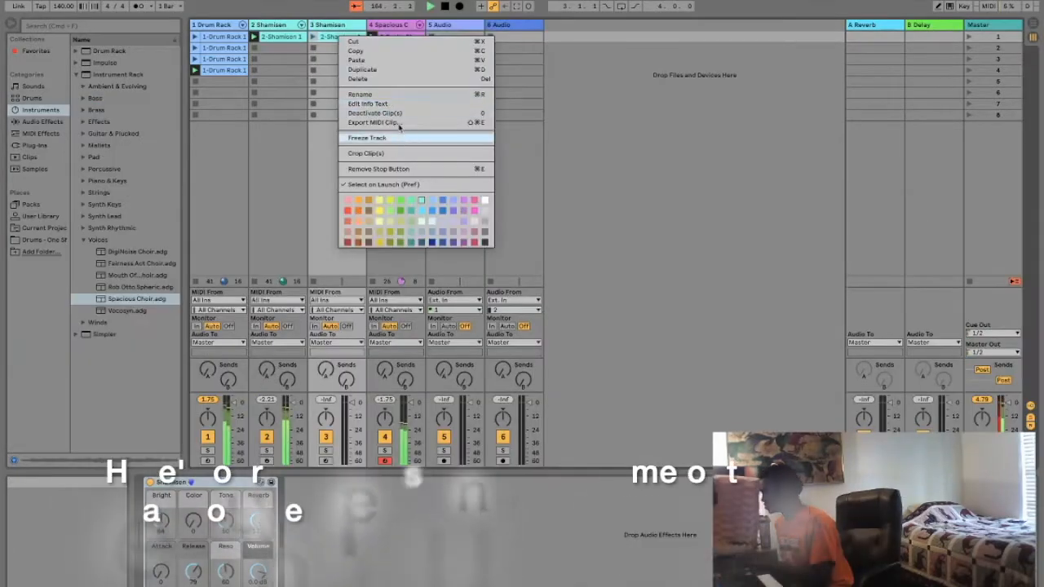
Delete the clip from the duplicate Shamisen track and arm that track behind the Spacious Choir track
left_click(388, 79)
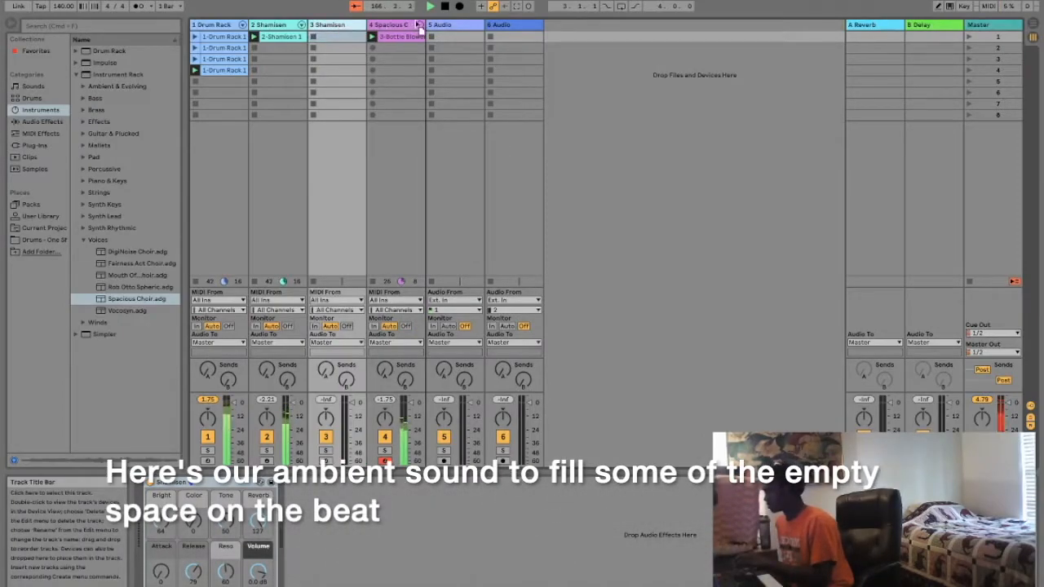
left_click_drag(423, 19, 424, 23)
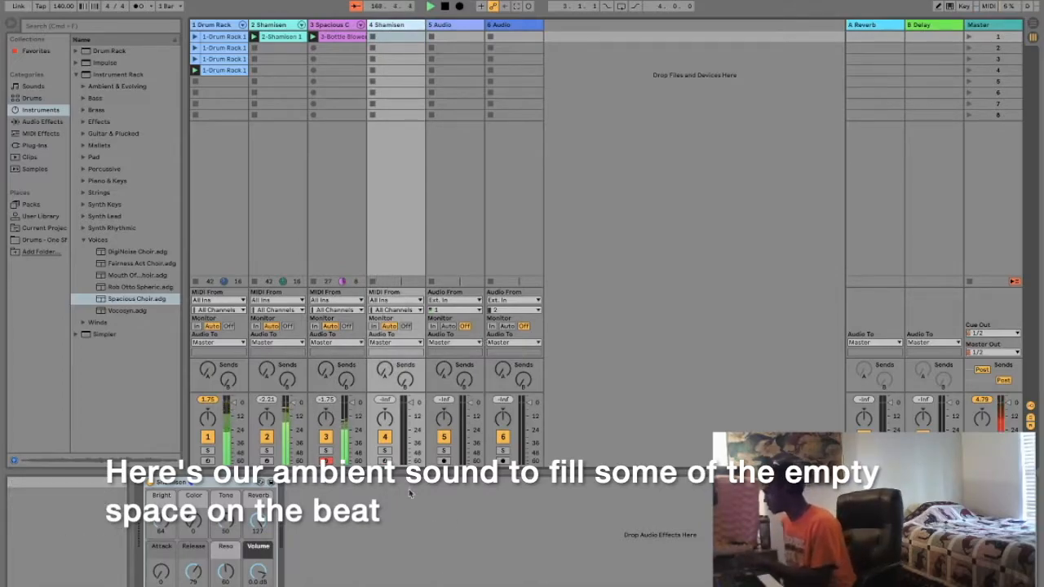
left_click(385, 460)
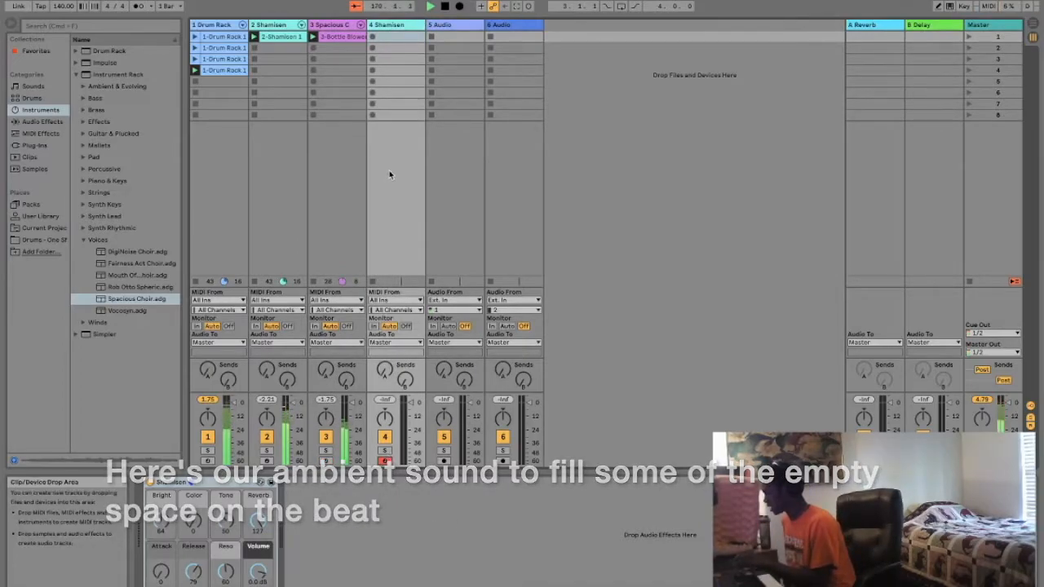
Record a Marty Bells side melody on the fourth track and shorten its clip loop to eight bars
left_click(395, 38)
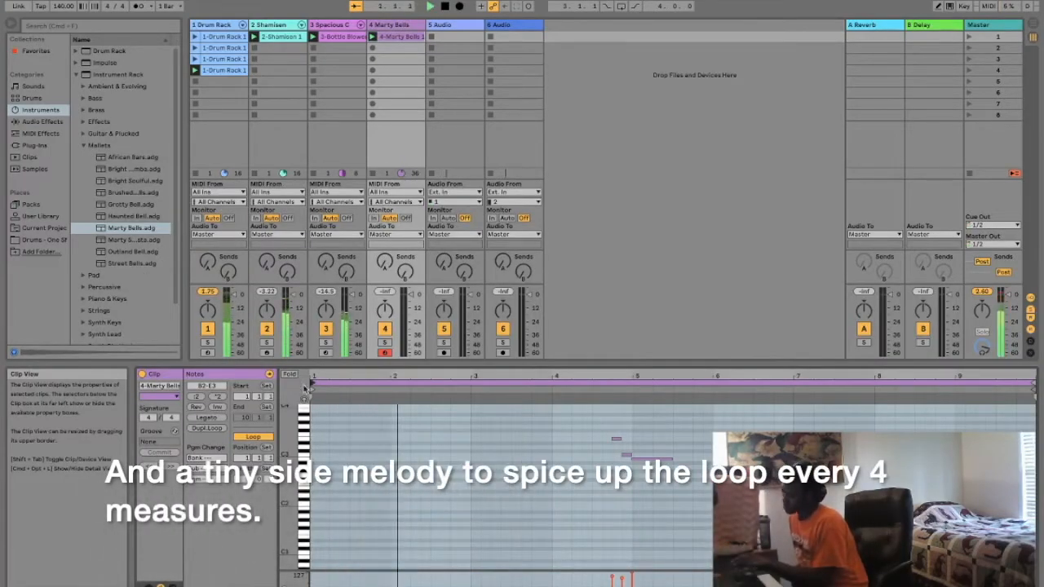
key("super+a")
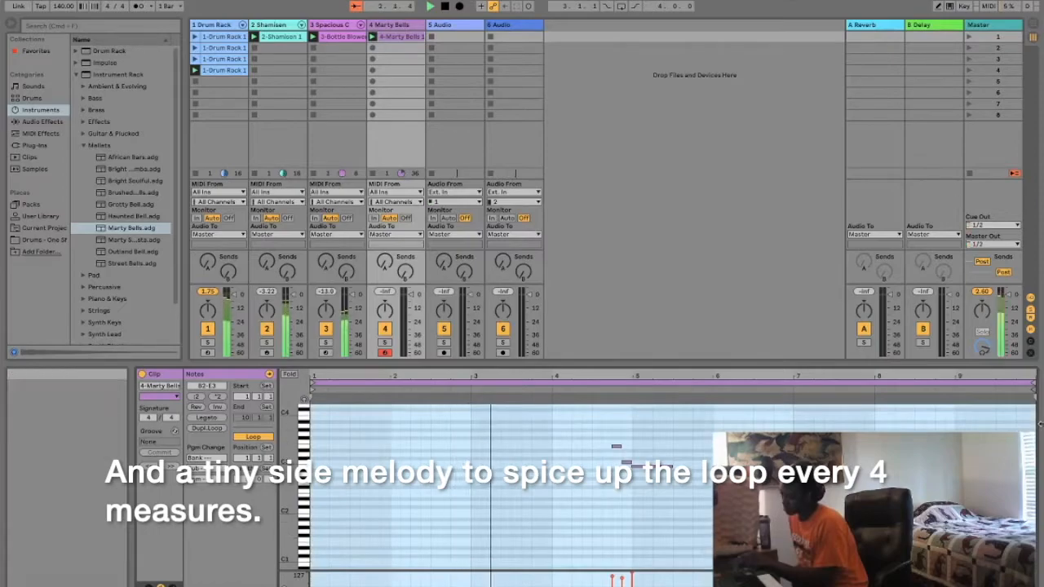
left_click_drag(1031, 381, 954, 382)
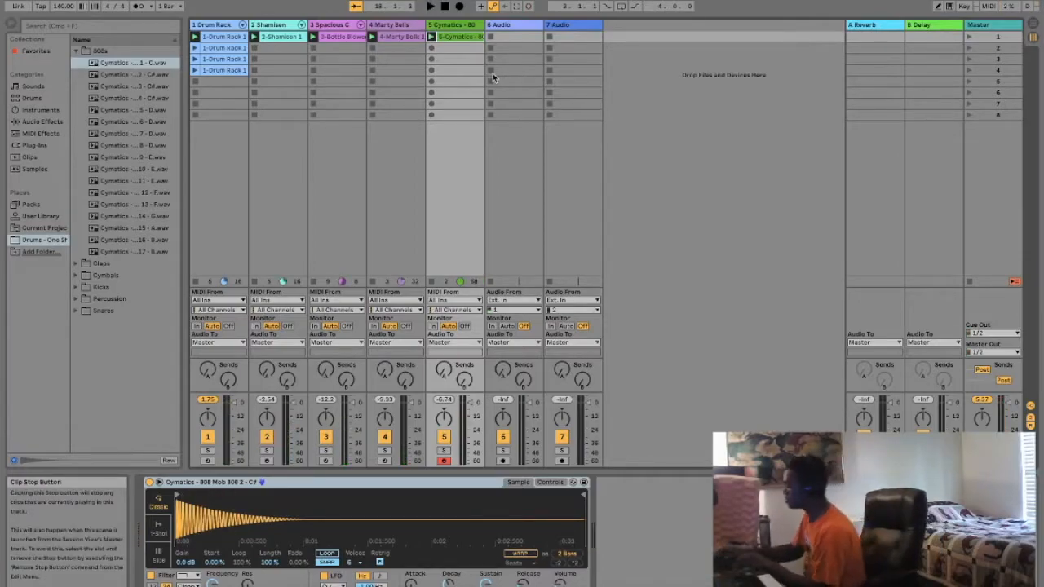
Set the 808 bass clip's loop to the eight bars starting at bar 9 and play it with the other tracks
left_click(462, 38)
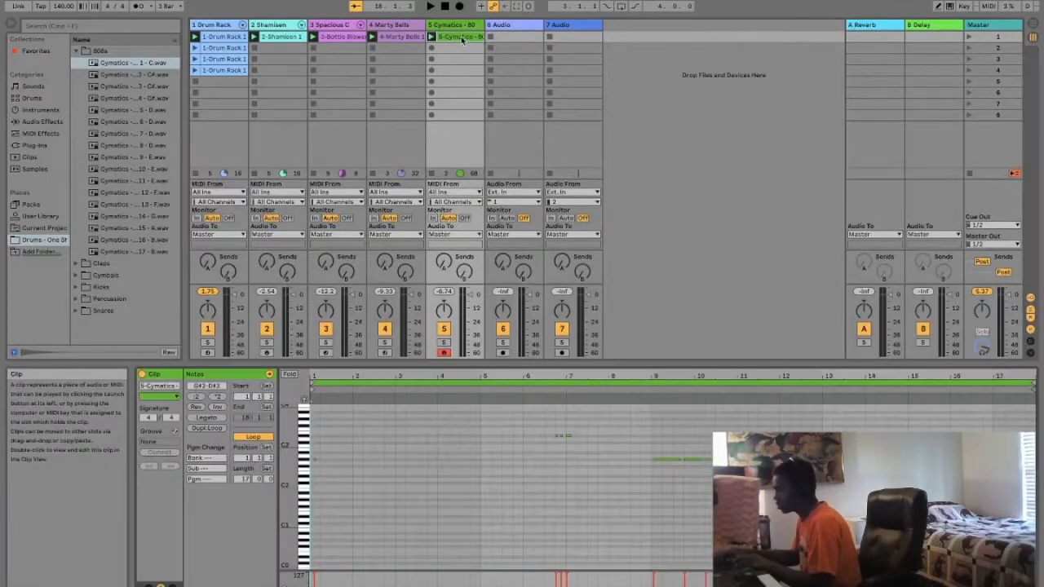
key("space")
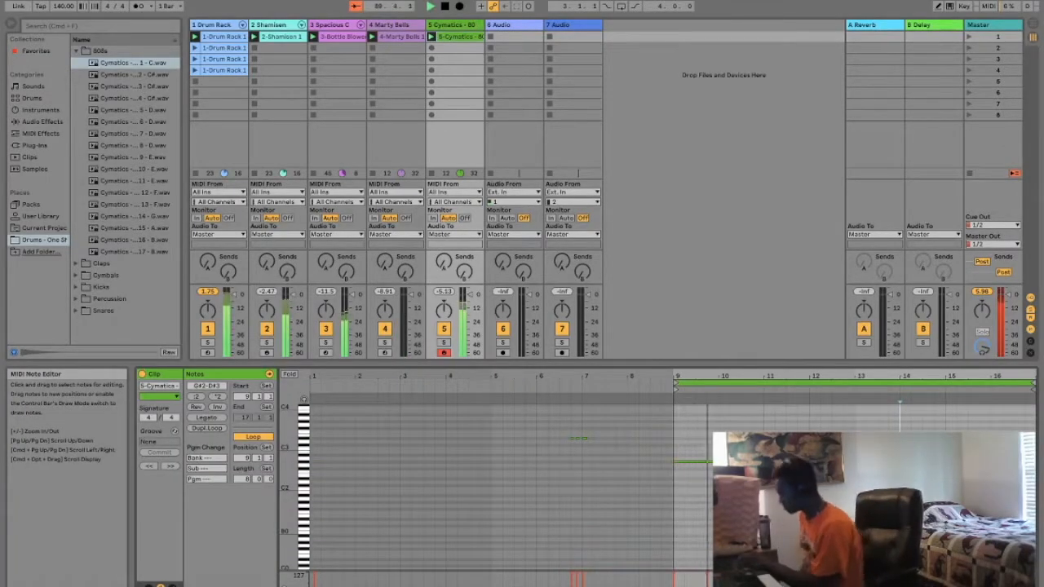
Review the first drum clip's notes and switch to the Arrangement View
left_click(230, 39)
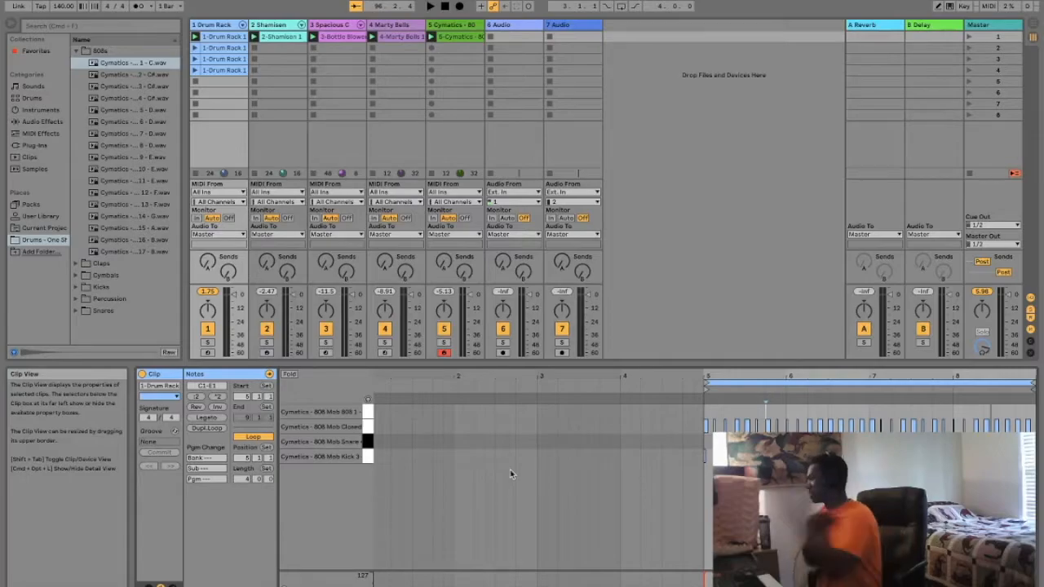
key("Tab")
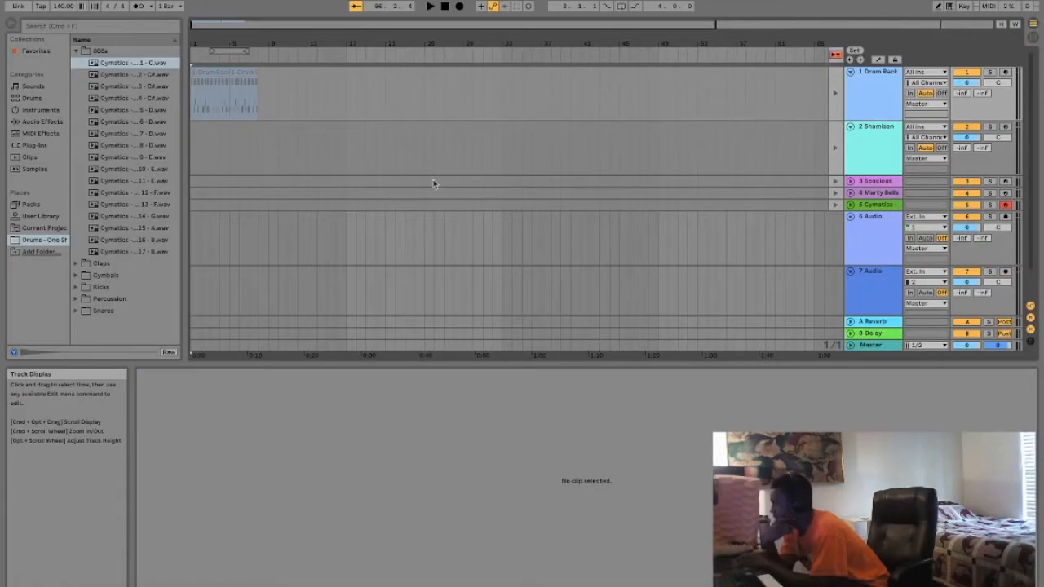
Delete the leftover drum clips from the start of the Drum Rack track in the arrangement
left_click(1033, 38)
left_click(1033, 25)
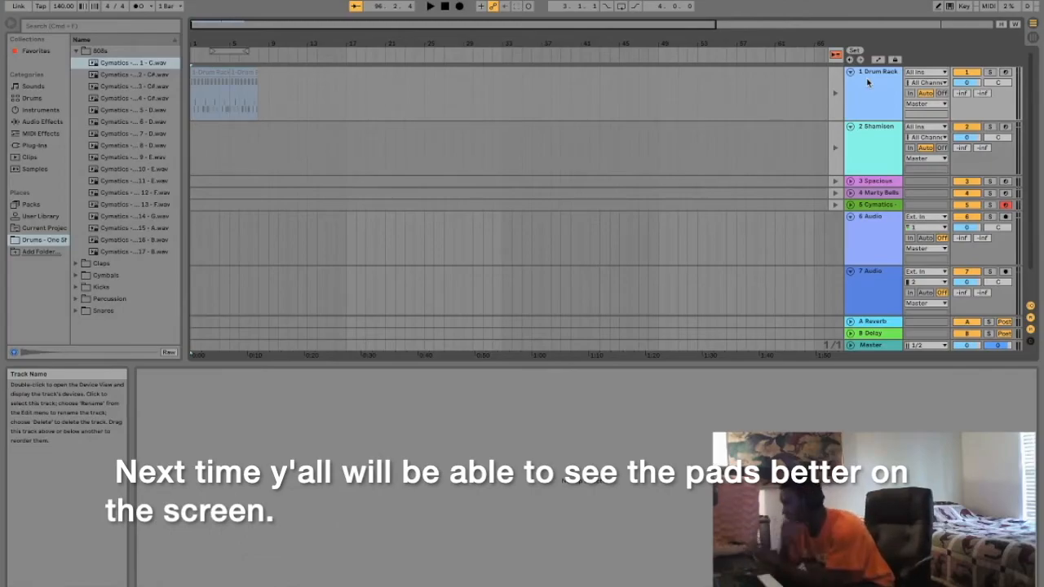
left_click(792, 98)
left_click_drag(290, 106, 184, 77)
key("Delete")
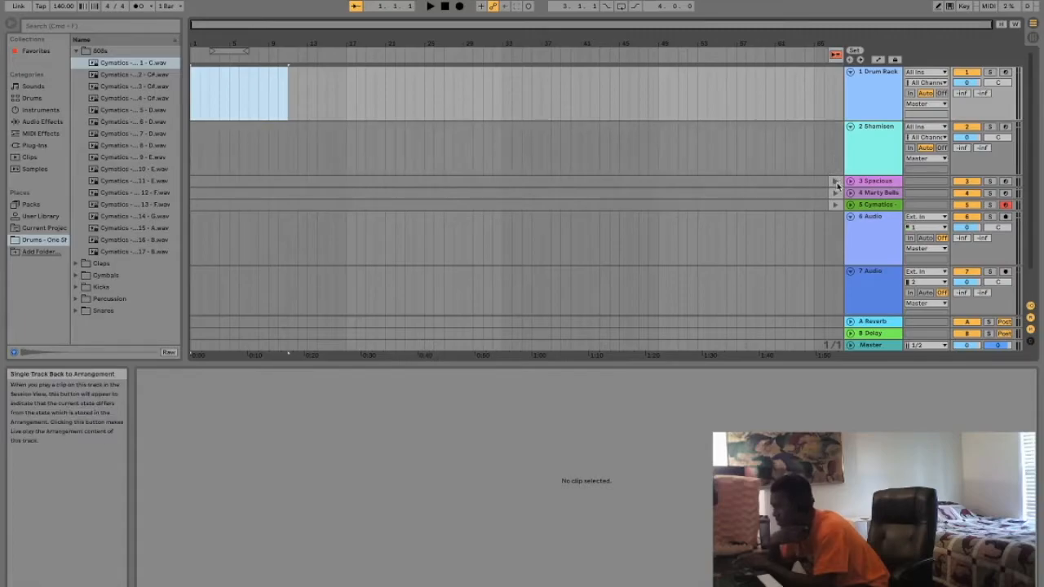
left_click(833, 207)
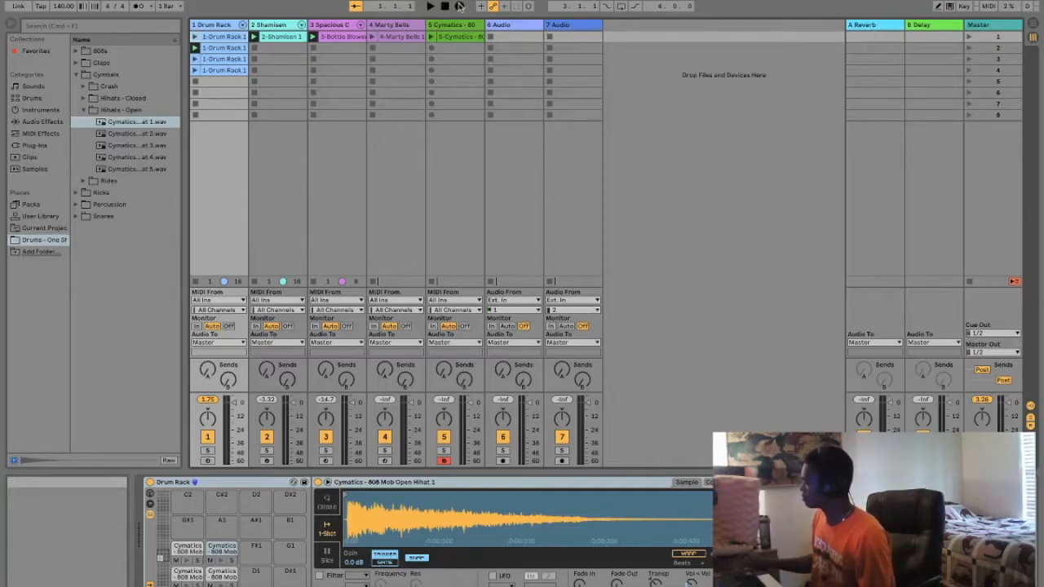
Record the Session loops into the arrangement, starting with drums, Shamisen and choir, and bring in the Marty Bells and 808 bass clips
left_click(460, 8)
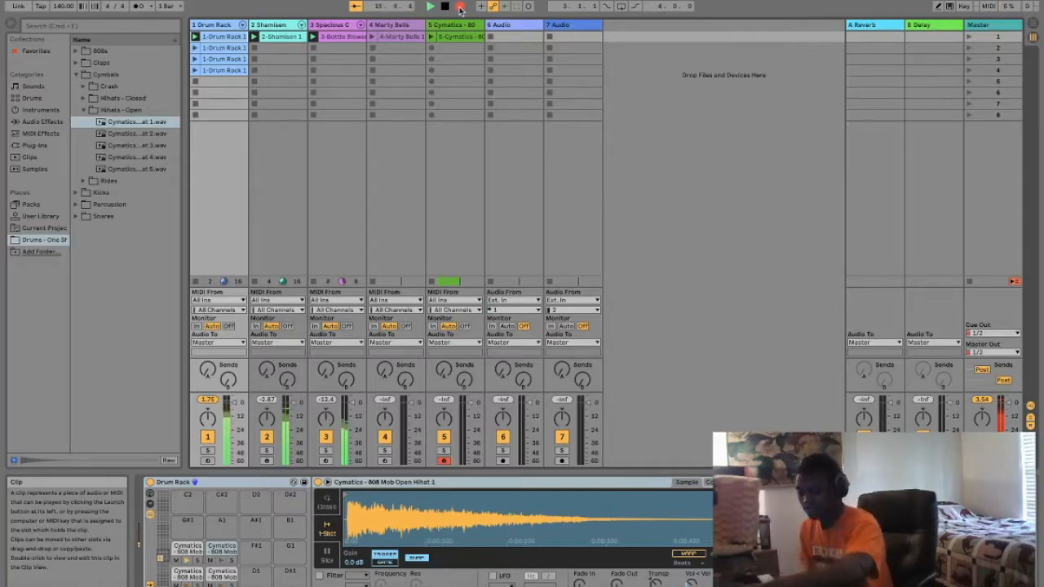
key("Right")
key("Right")
key("Right")
key("Return")
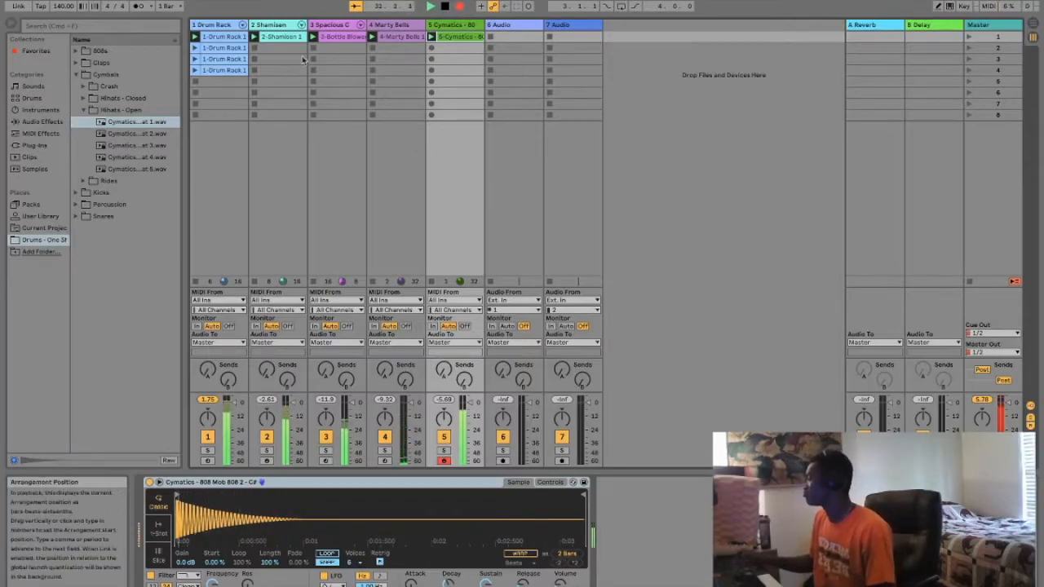
Switch the Drum Rack track to its third variation clip while the arrangement recording runs
key("Down")
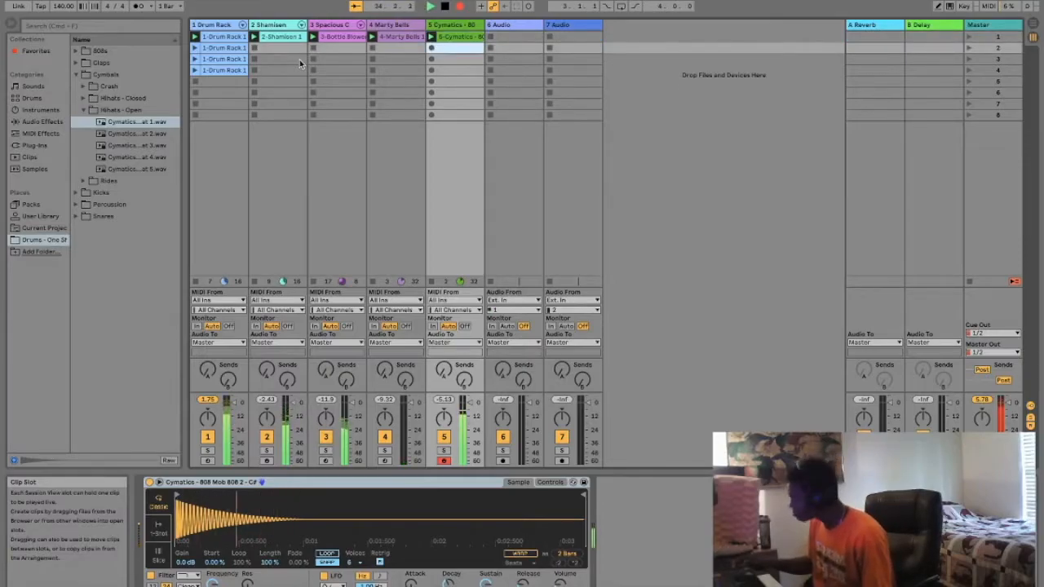
key("Down")
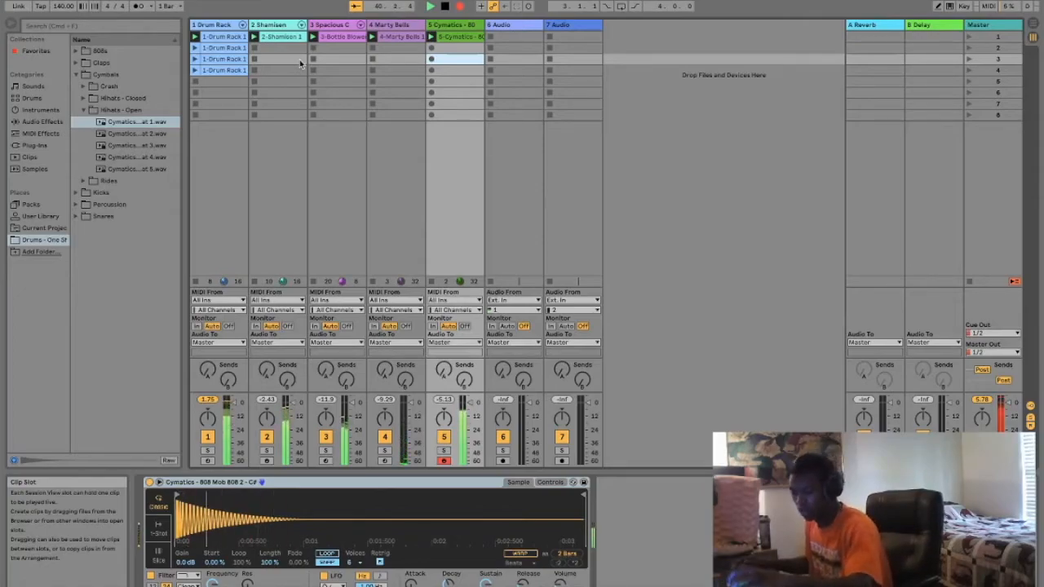
key("Left")
key("Left")
key("Left")
key("Left")
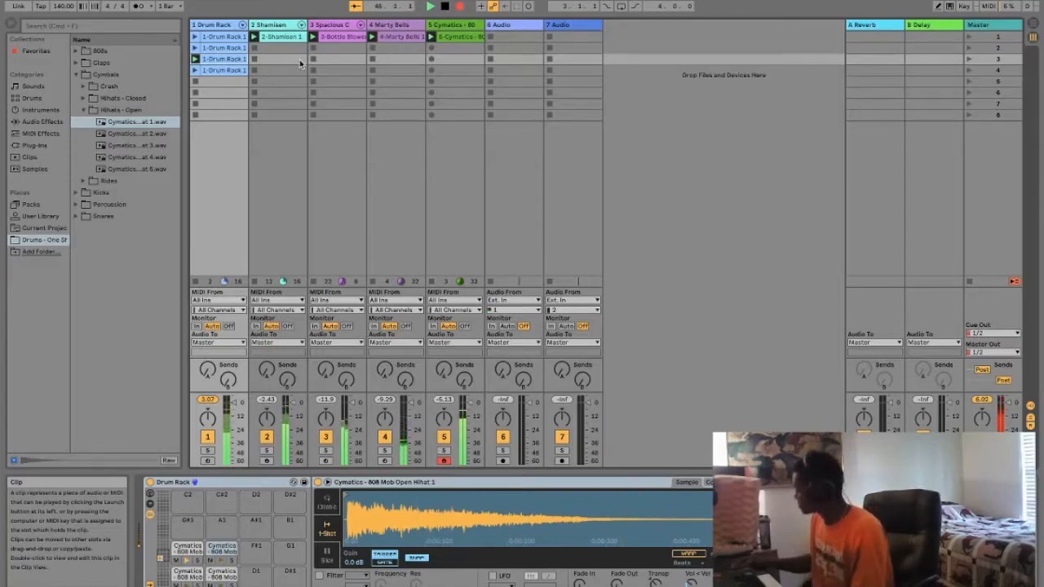
Switch the drums to the fourth variation clip, back to the third, and on to the clip above it during recording
key("Down")
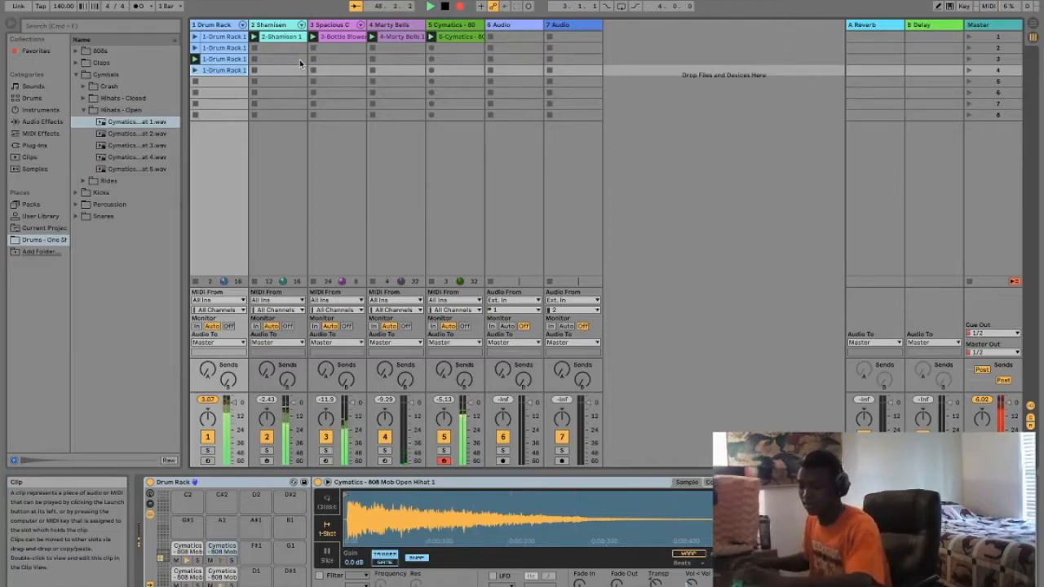
key("Return")
key("Up")
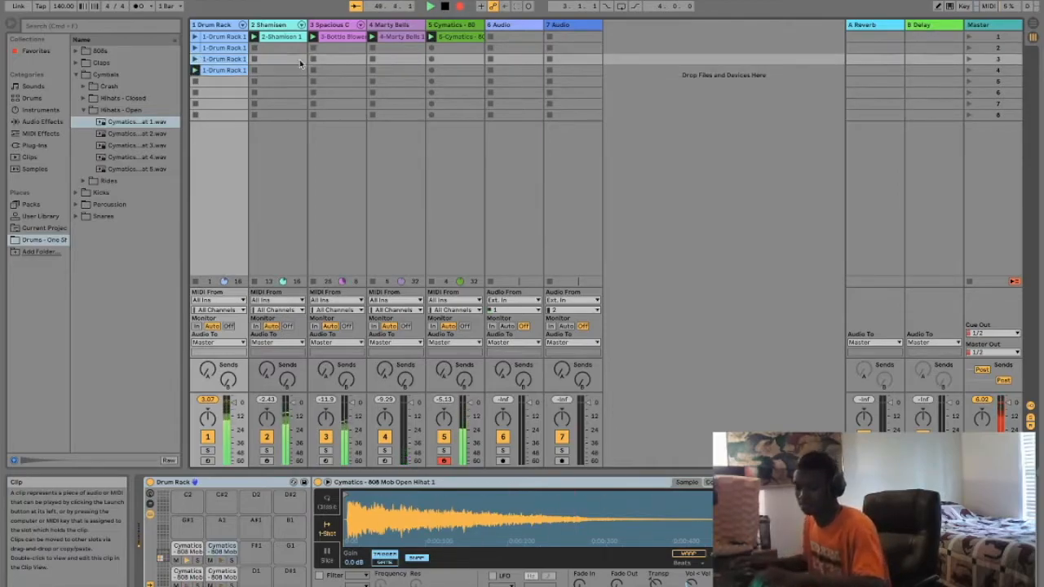
key("Return")
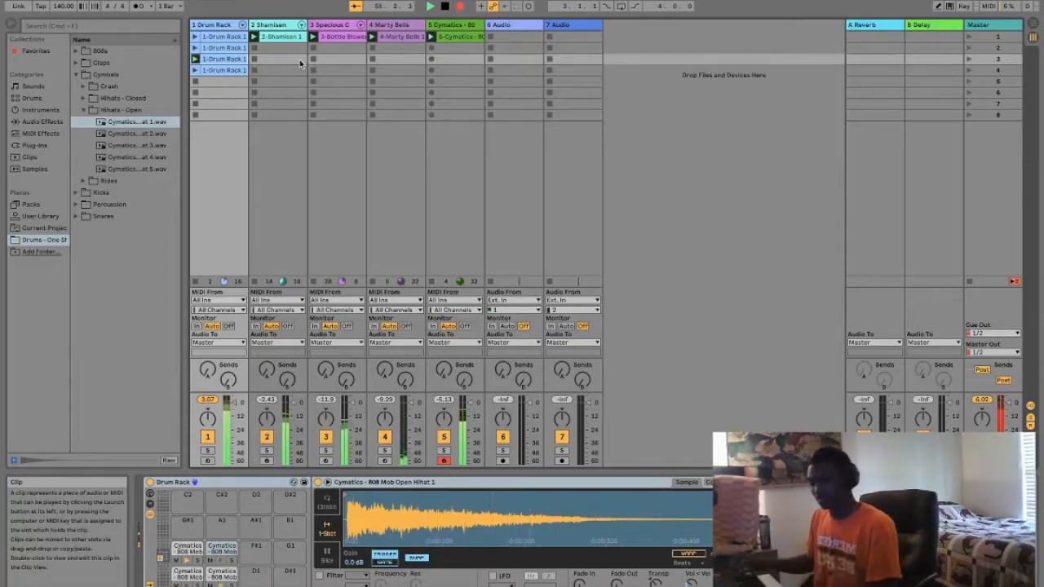
key("Up")
key("Return")
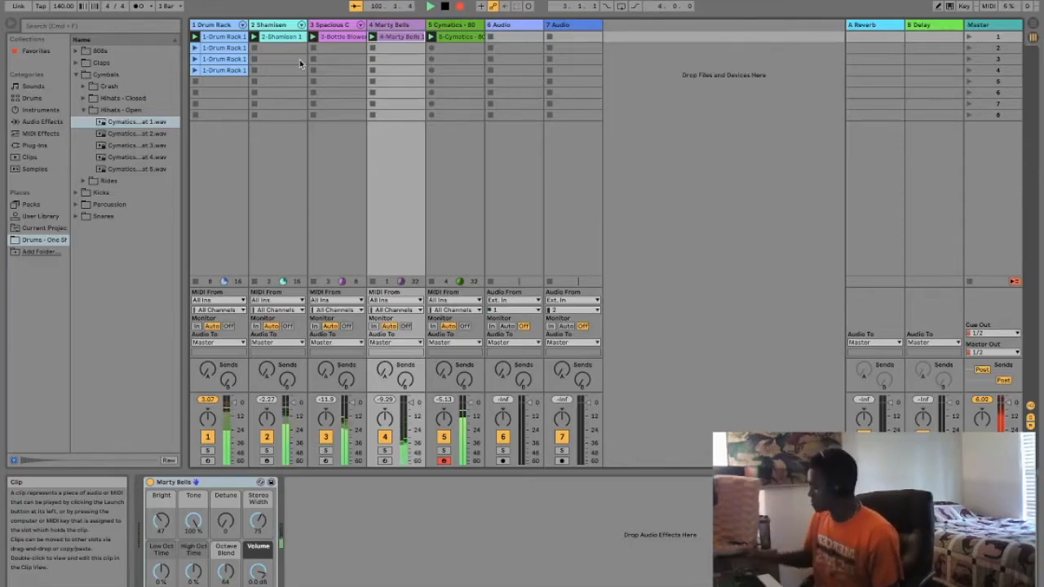
Launch the third drum variation again and follow it with the second one in the running recording
key("Down")
key("Down")
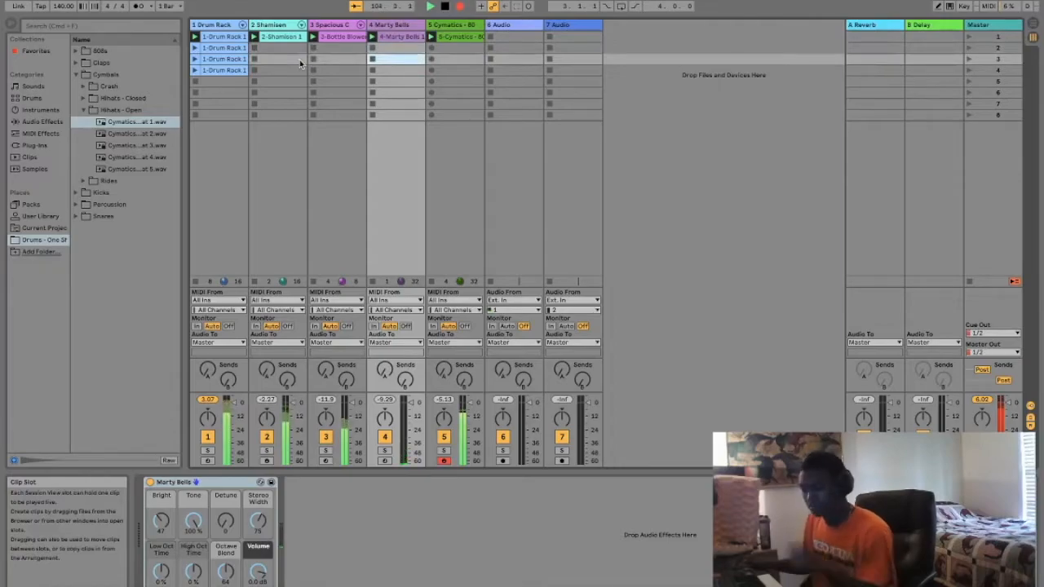
key("Left")
key("Left")
key("Left")
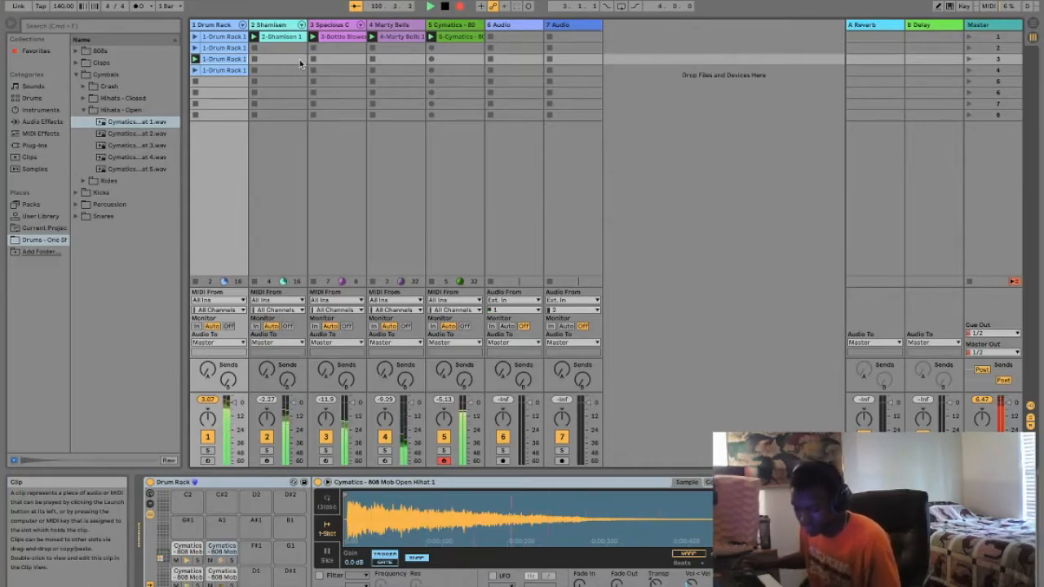
key("Up")
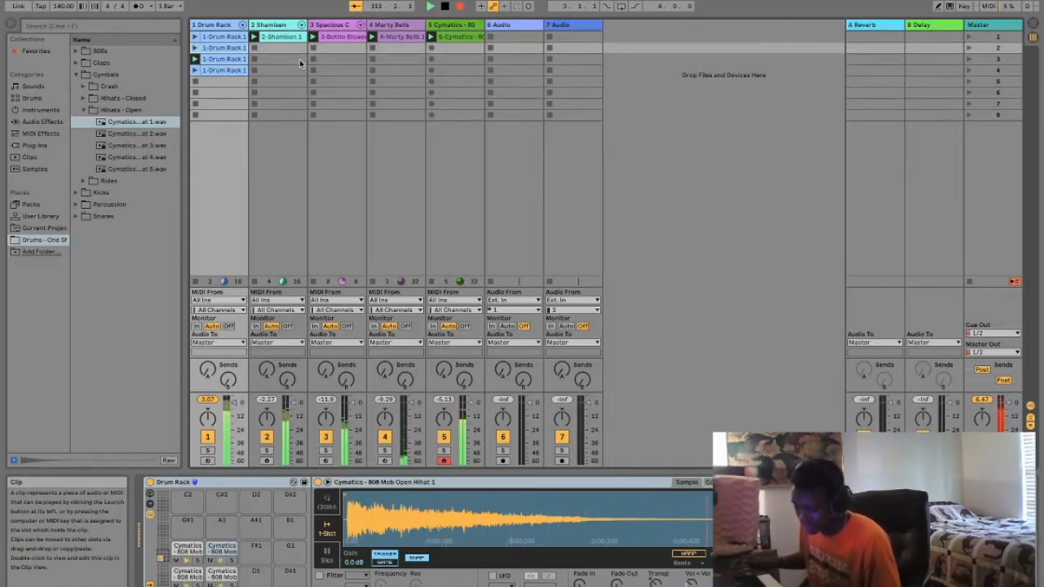
key("Return")
key("Up")
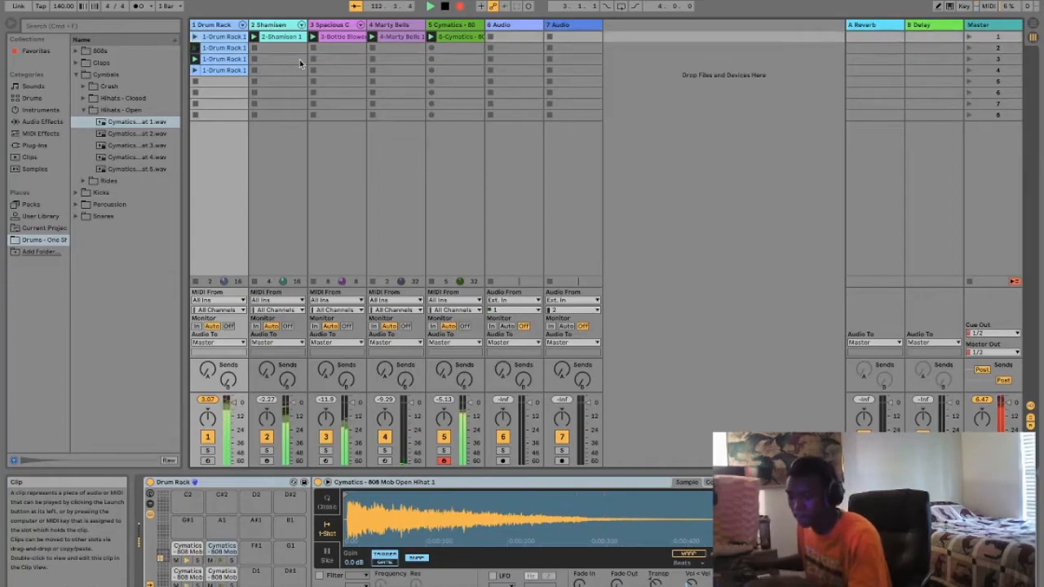
Drop out the 808 bass and the drum clips to close the song, and end the arrangement recording
key("Right")
key("Right")
key("Right")
key("Right")
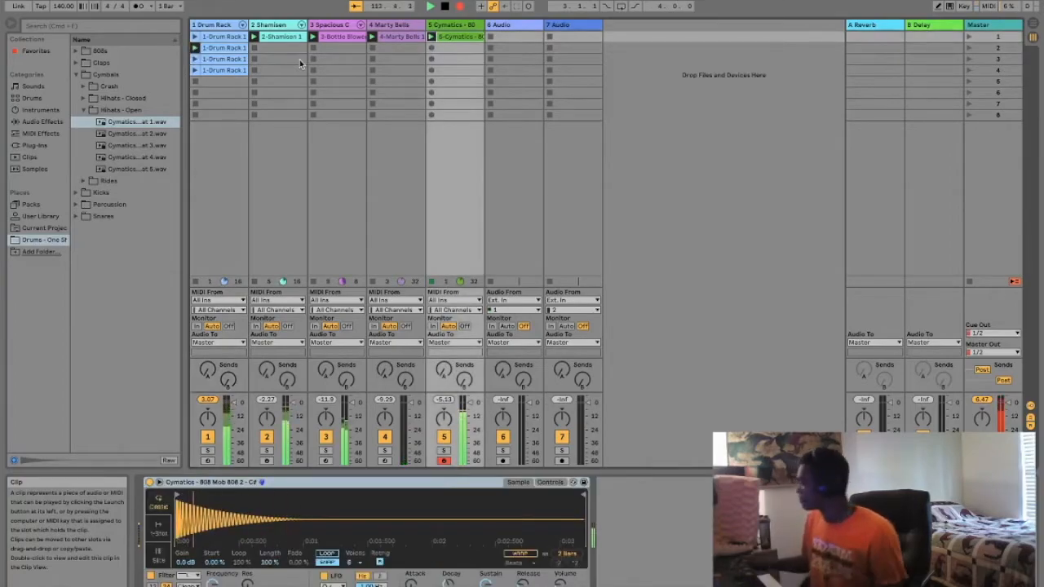
key("Return")
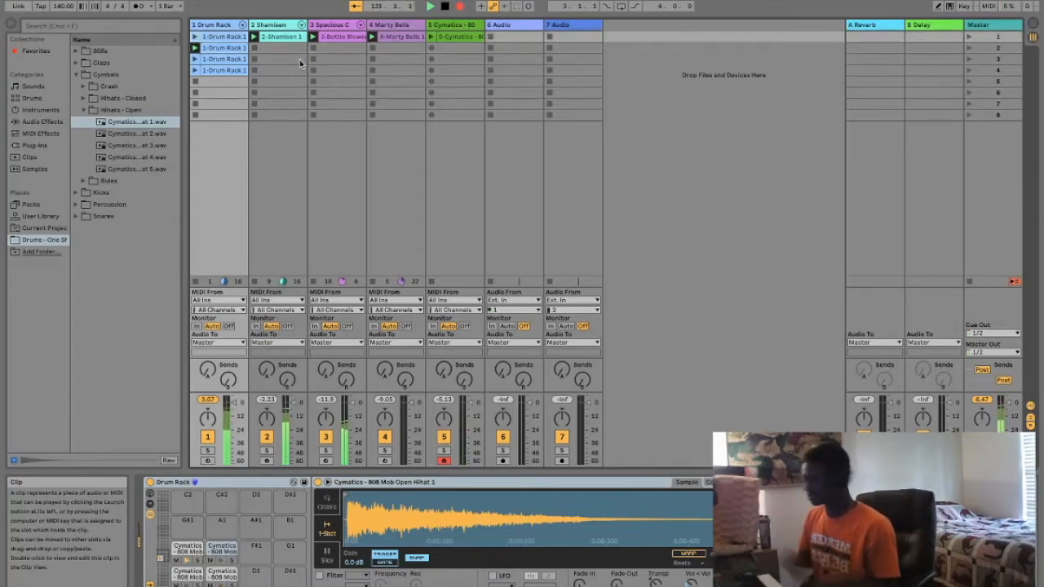
key("Down")
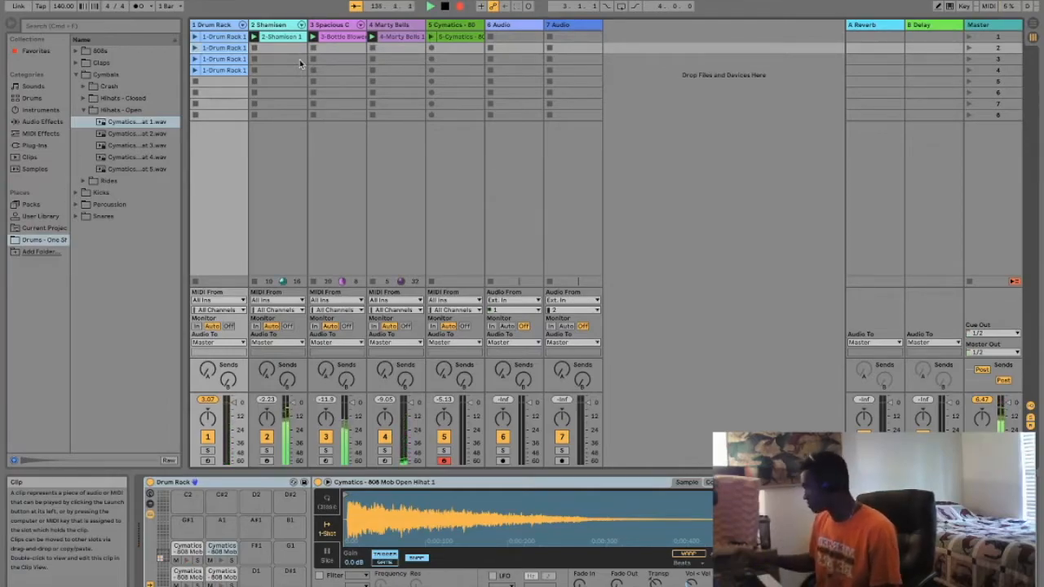
key("space")
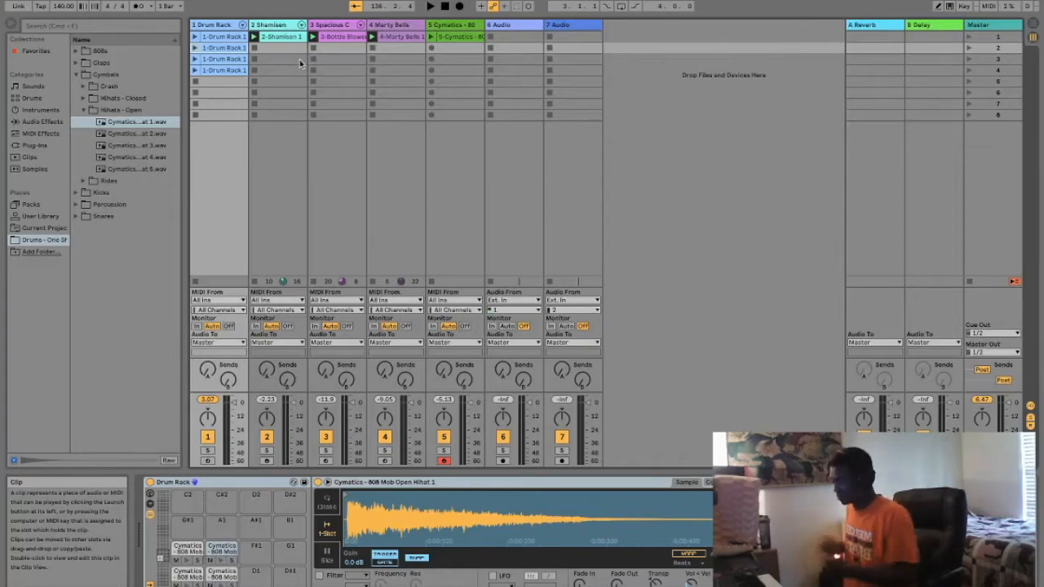
Play the 85 BPM project's Drum Rack, 808 and Simpler arrangement from the beginning and stop playback
key("a")
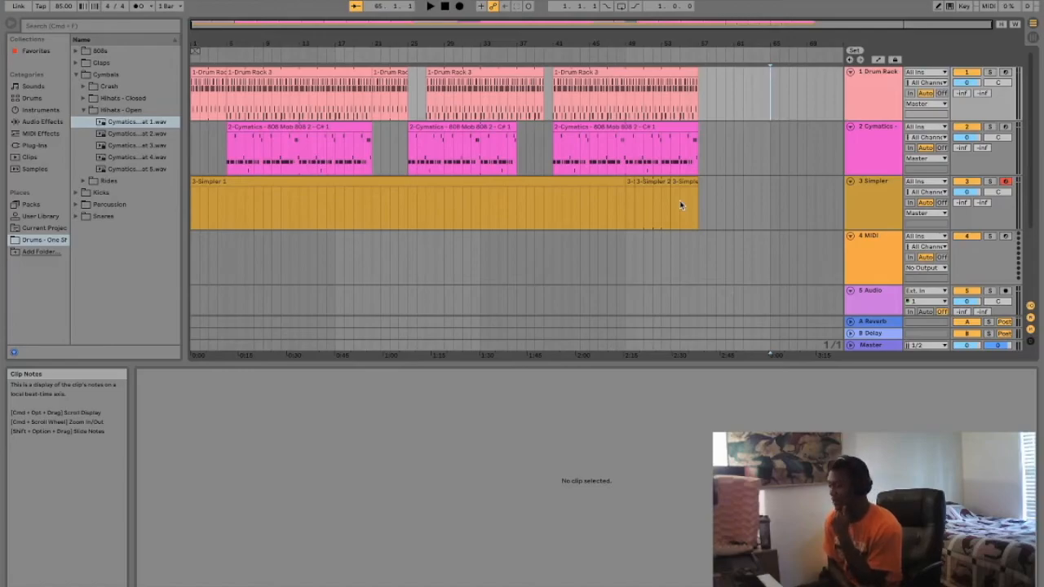
double_click(444, 7)
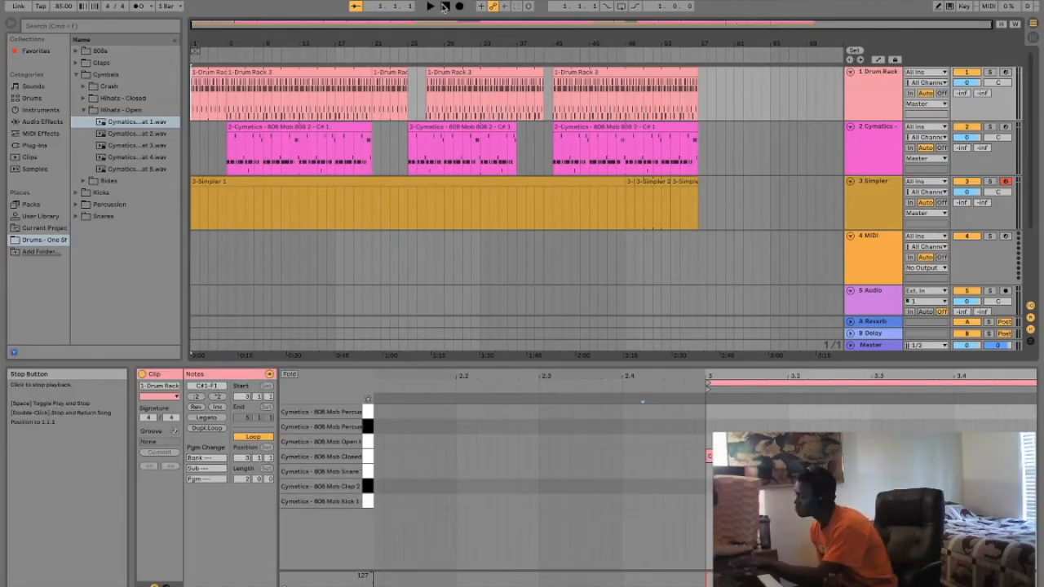
key("space")
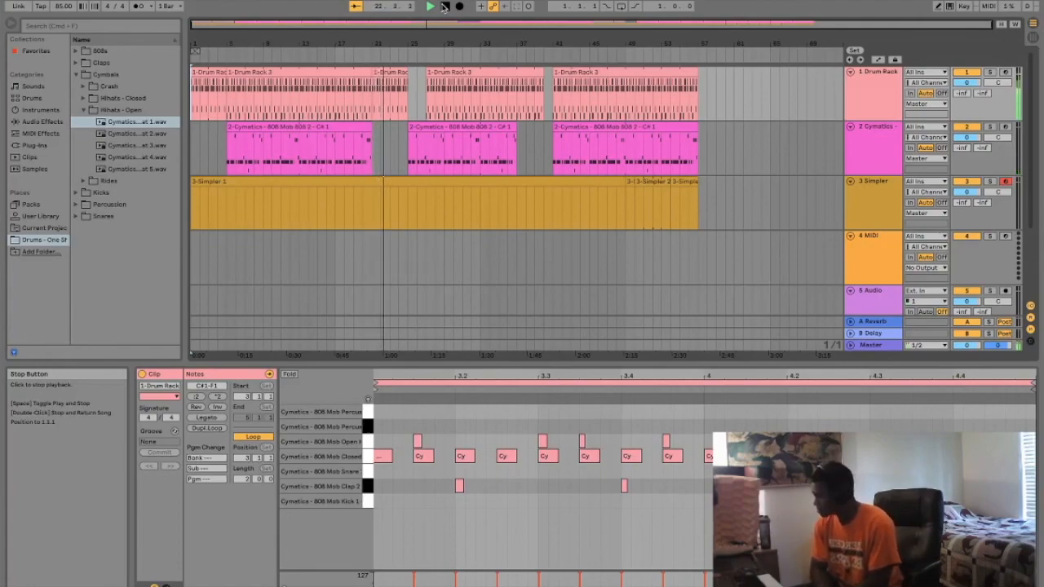
left_click(444, 6)
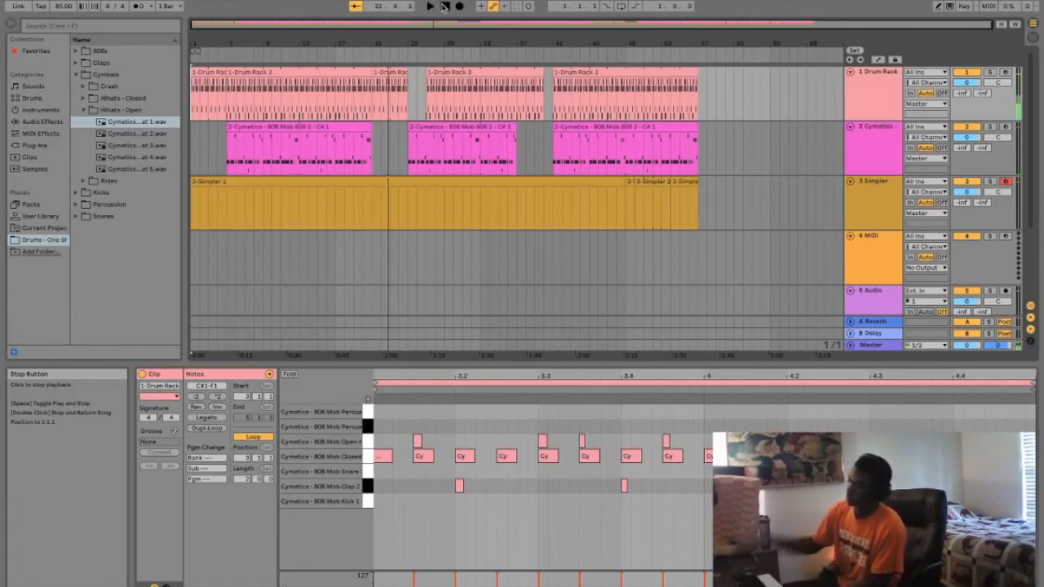